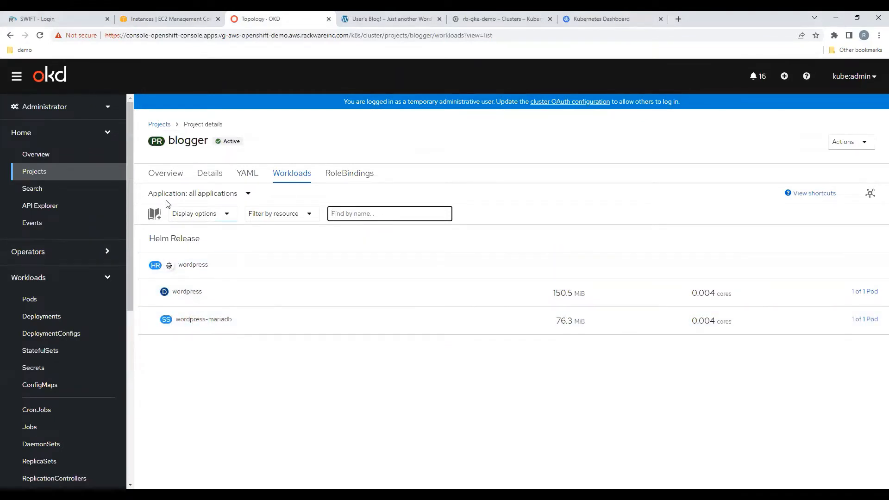
Step: Open the blogger project's overview and review its list of secrets
click(169, 177)
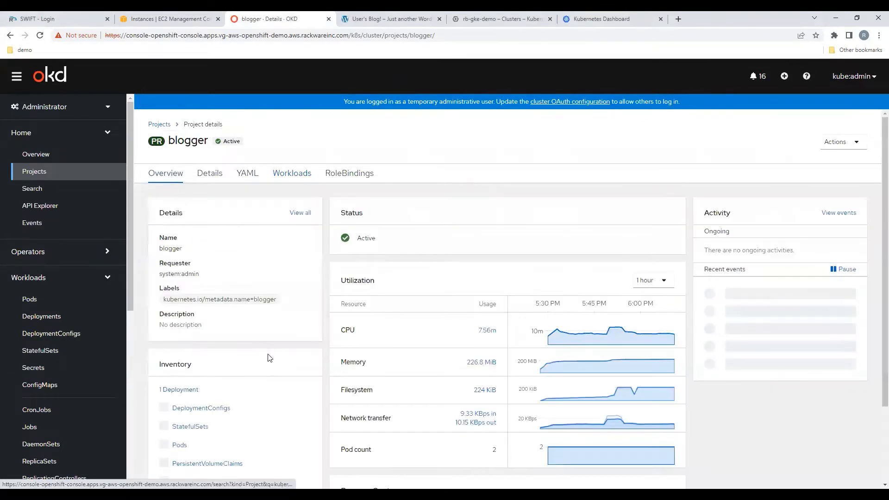
scroll(270, 358, down, 2)
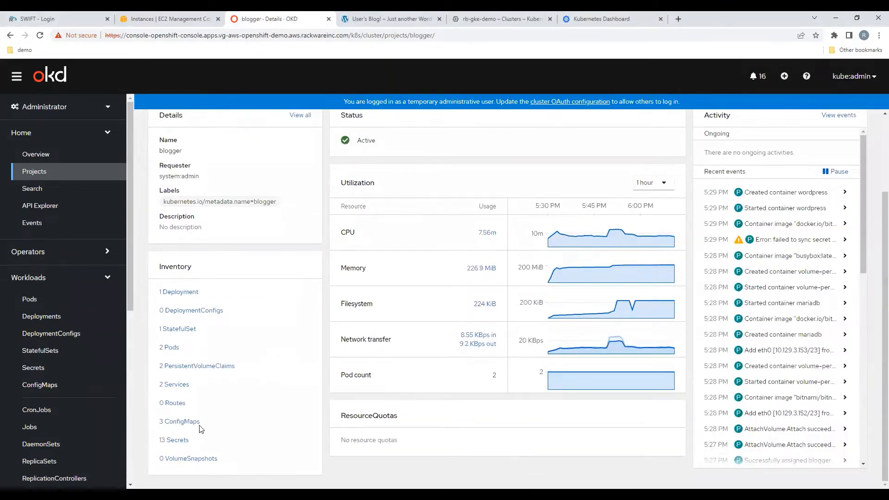
click(184, 440)
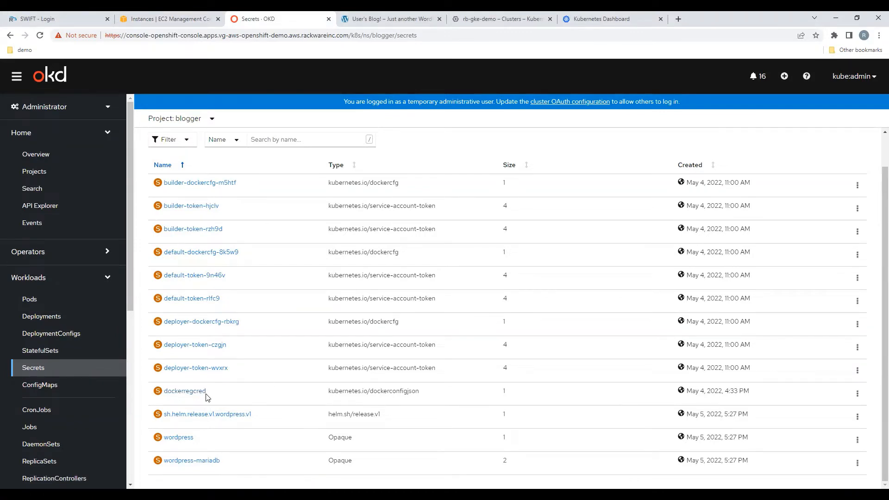
scroll(216, 399, up, 2)
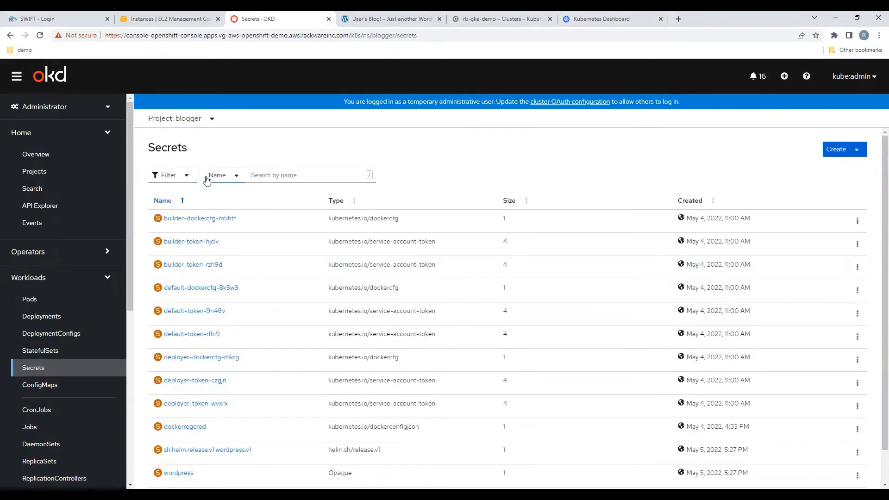
Step: Return to the blogger project overview and open its persistent volume claims
click(9, 35)
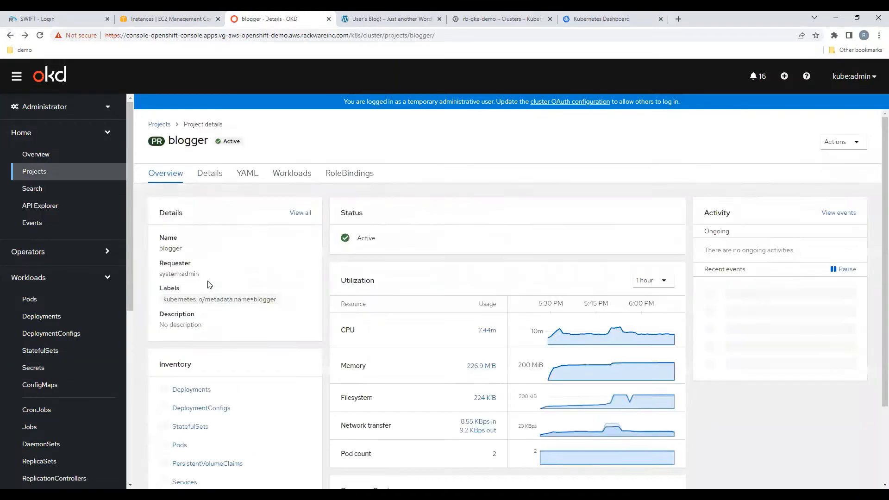
scroll(252, 388, down, 2)
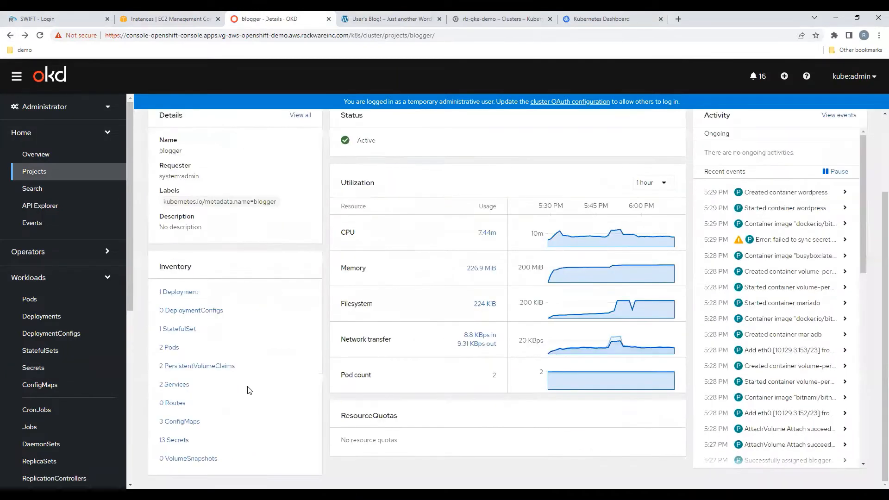
click(220, 369)
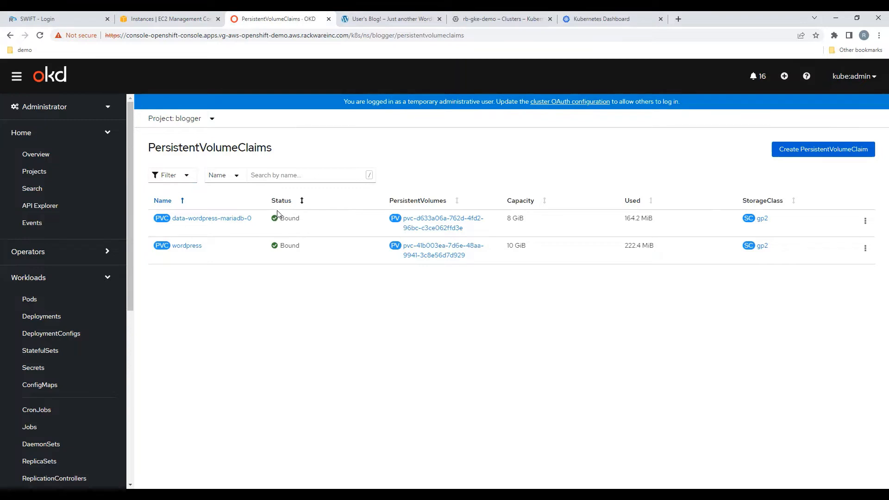
Step: Switch to the WordPress blog tab and scroll through its posts
click(391, 18)
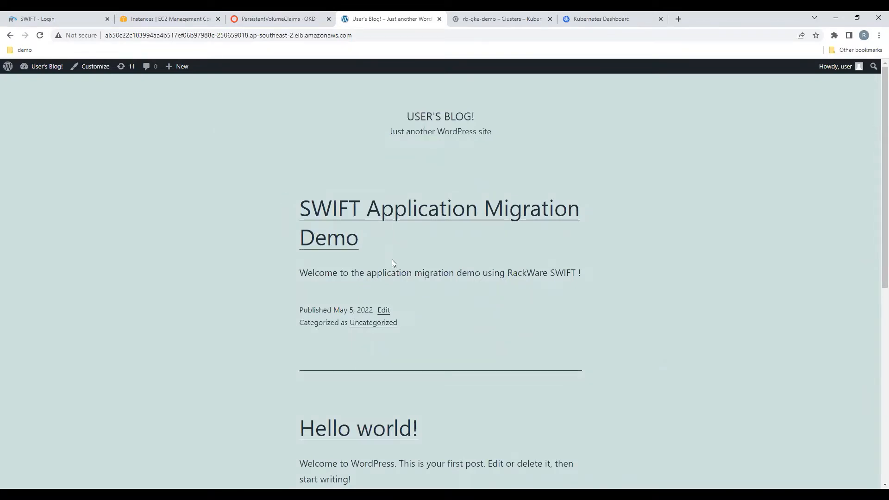
scroll(411, 462, down, 2)
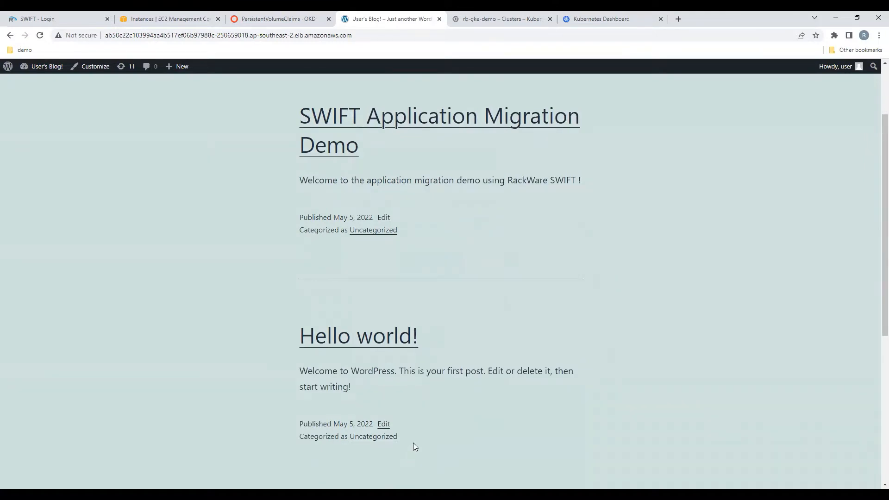
scroll(423, 436, up, 1)
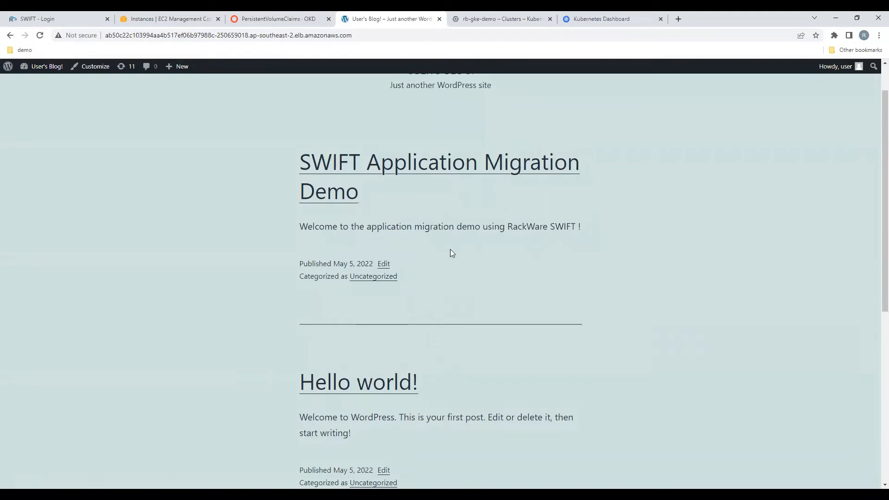
scroll(451, 250, up, 1)
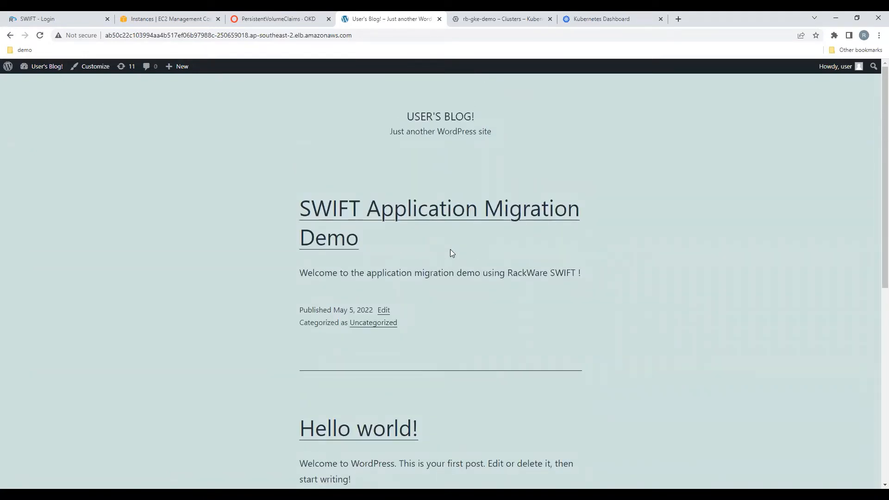
Step: Check the GKE cluster details and the Kubernetes Dashboard workloads for the blogger namespace
click(509, 15)
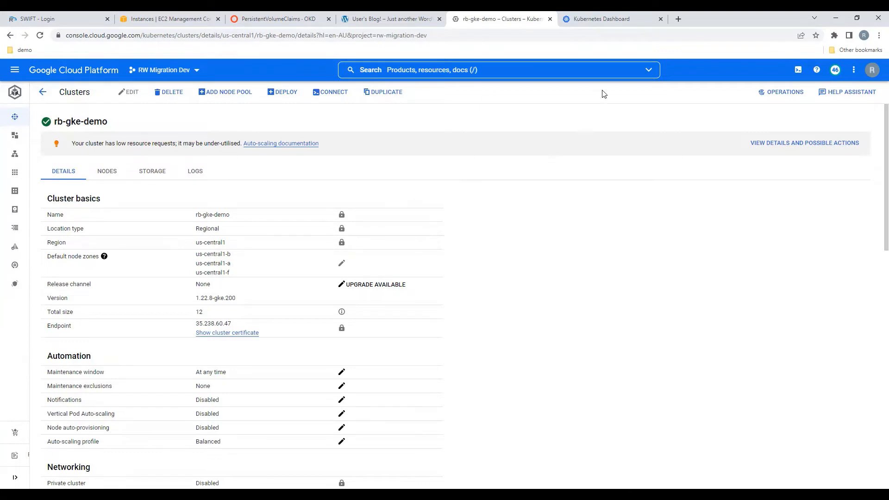
click(617, 20)
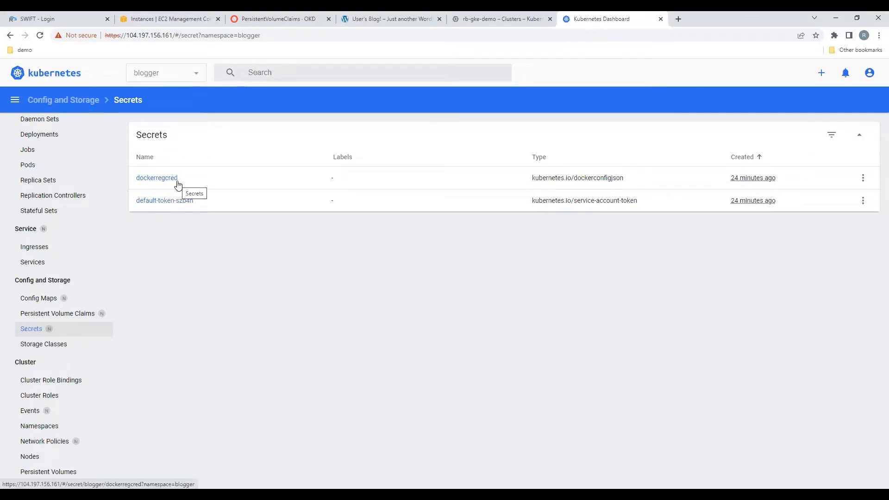
scroll(57, 159, up, 1)
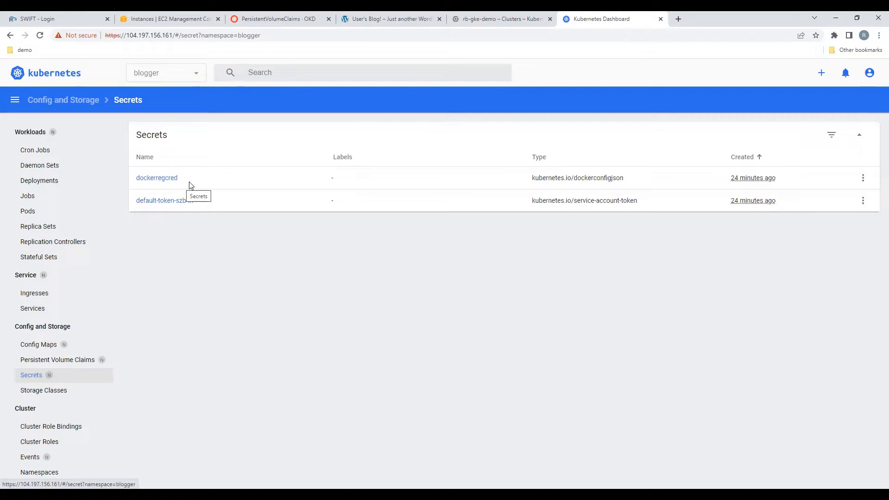
click(32, 134)
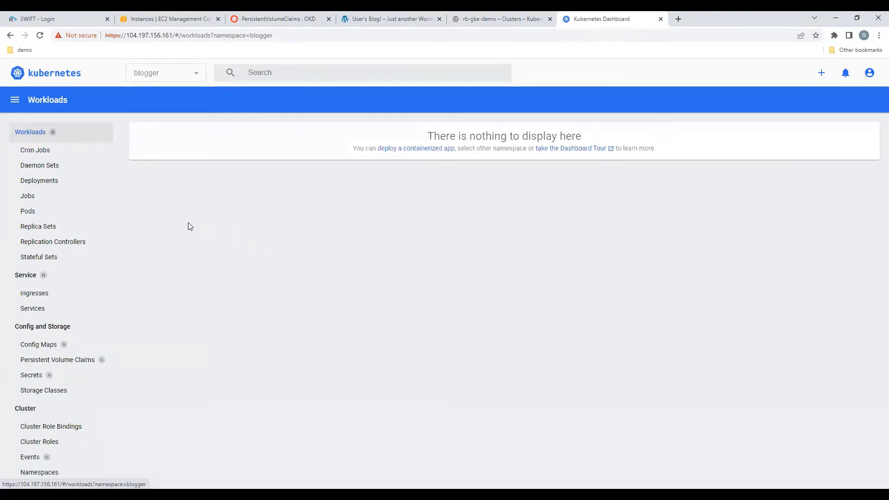
Step: Log in to SWIFT as admin and open Container Clusters administration
click(59, 15)
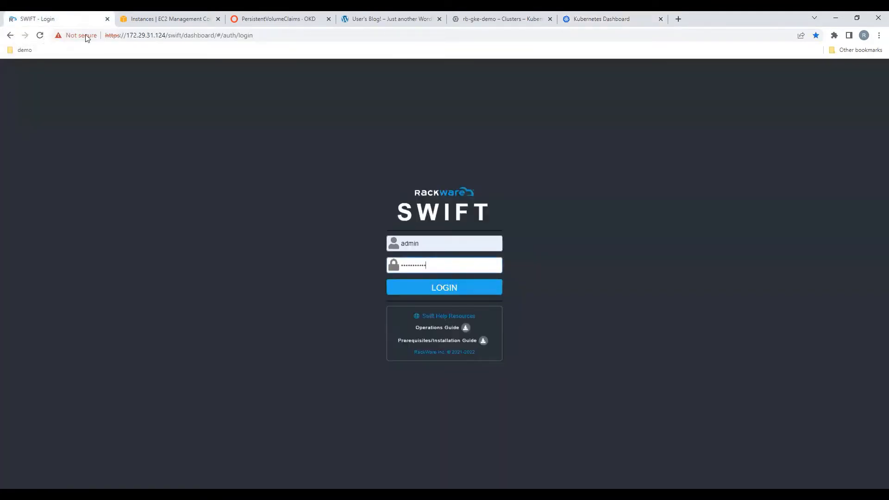
click(448, 291)
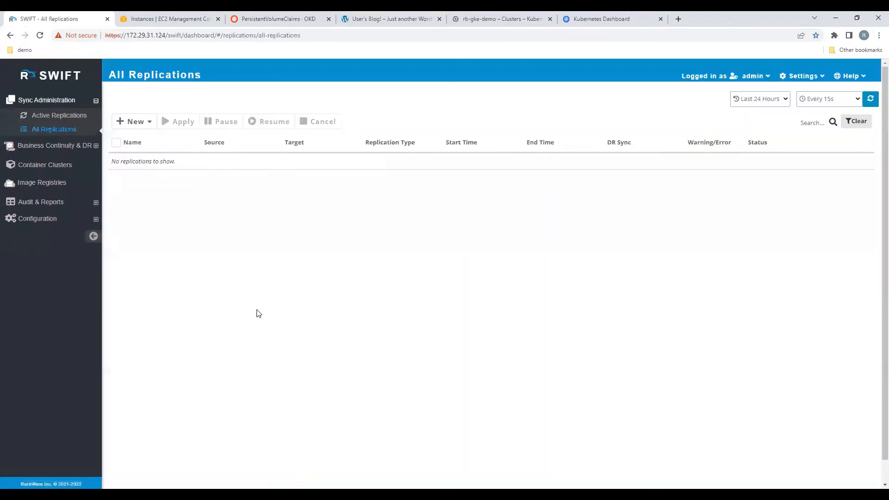
click(64, 171)
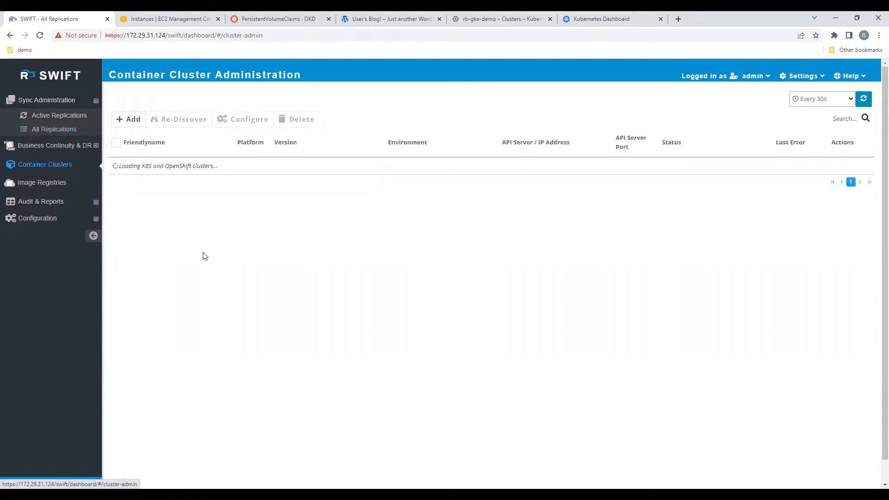
Step: Start adding a cluster with OpenShift as the platform type and Amazon AWS as the cloud type
click(133, 120)
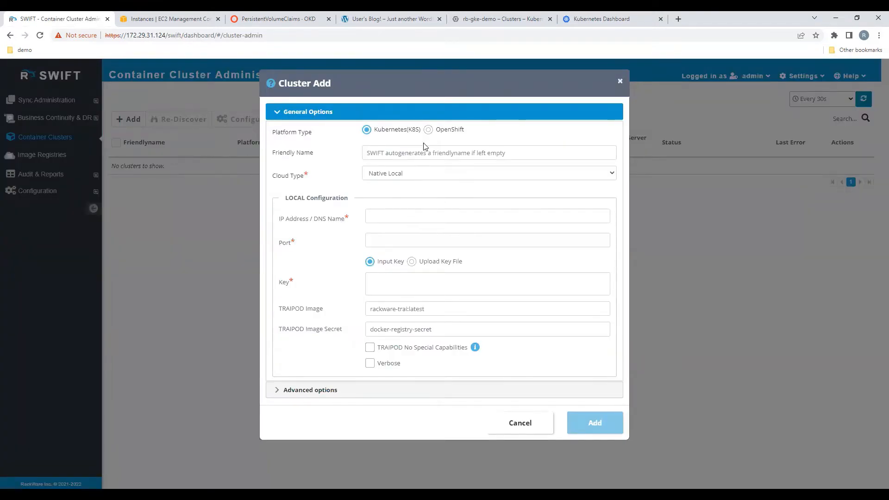
click(428, 130)
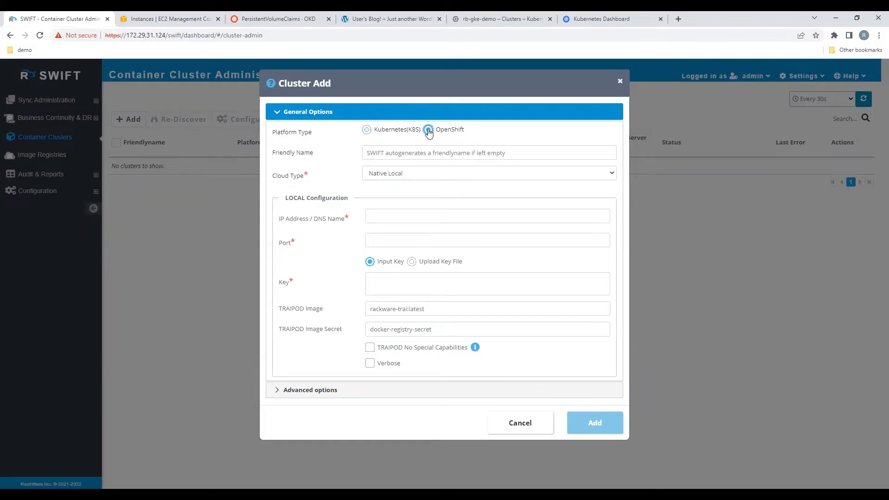
click(417, 174)
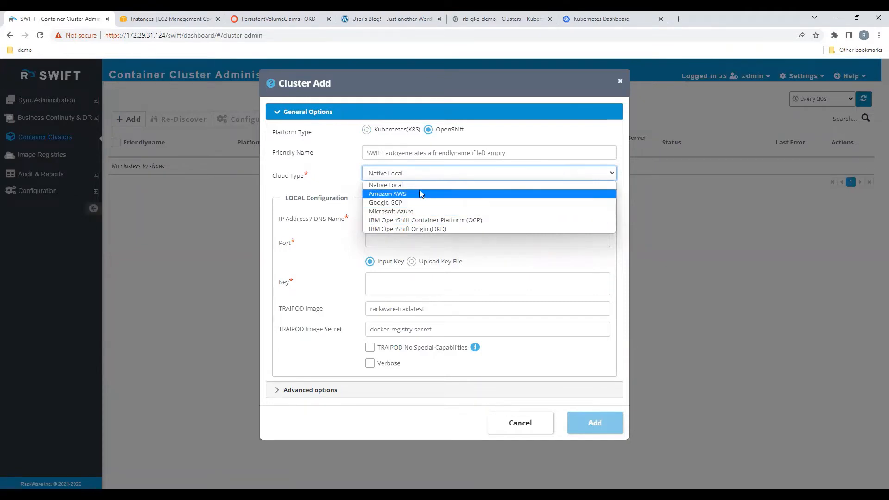
click(419, 193)
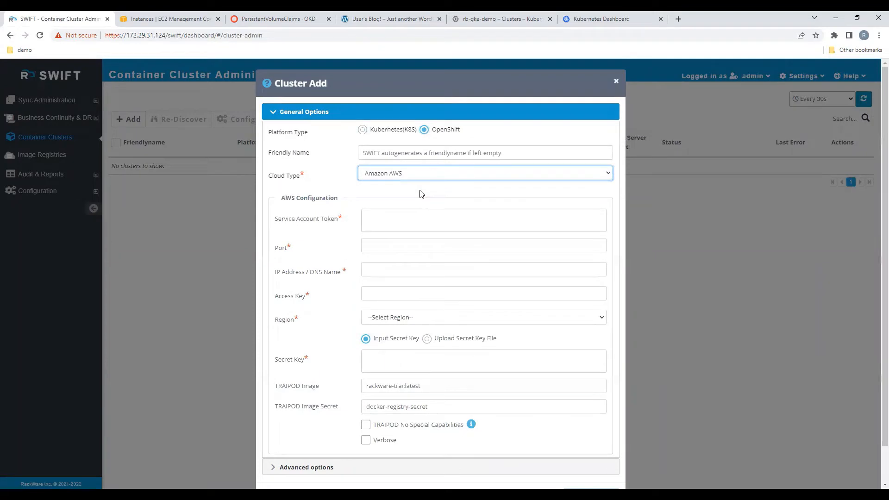
Step: Paste the service account token into the token field
click(406, 220)
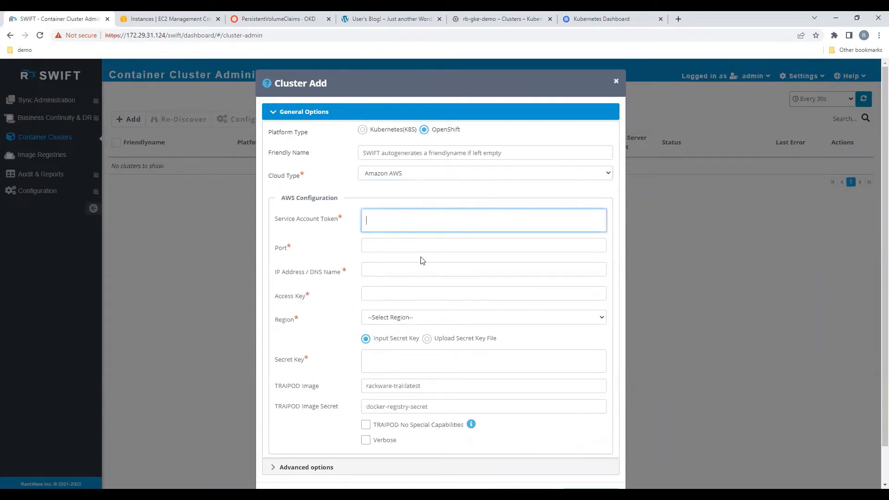
key(alt+Tab)
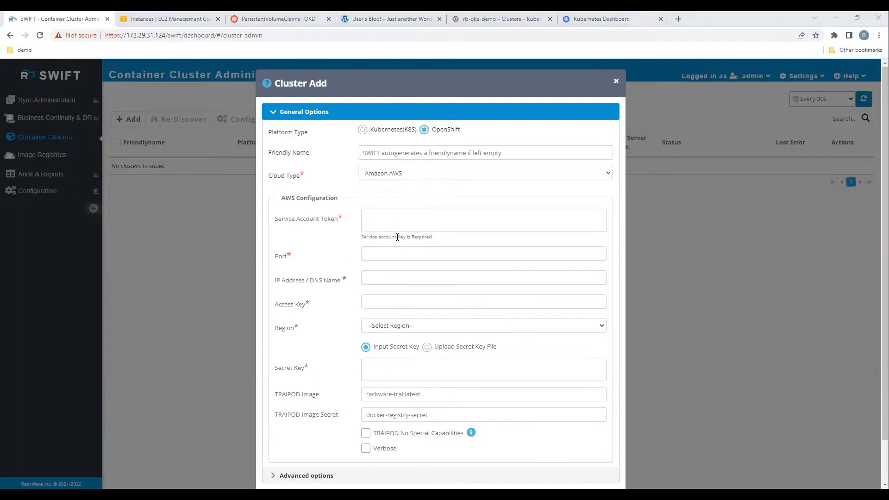
click(386, 221)
key(ctrl+v)
Step: Set the port to 6443 and the DNS name to api.vg-aws-openshift-demo.aws.rackwareinc.com
click(389, 242)
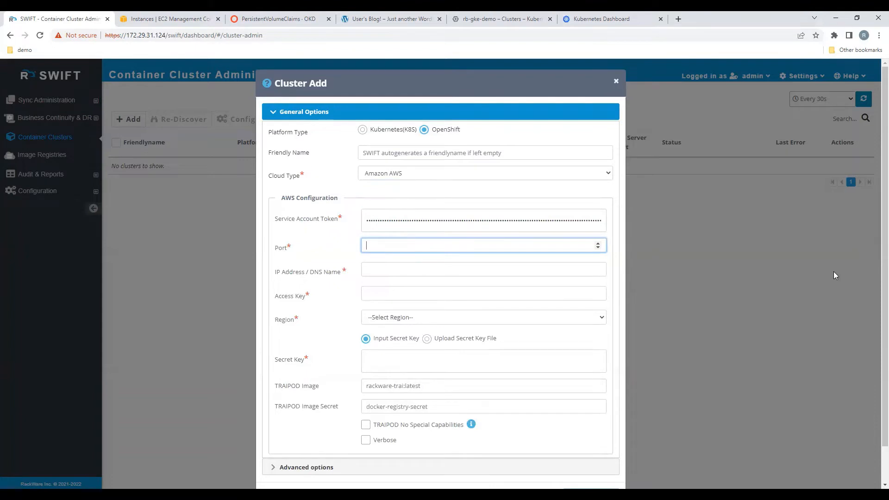
text(6443)
key(alt+Tab)
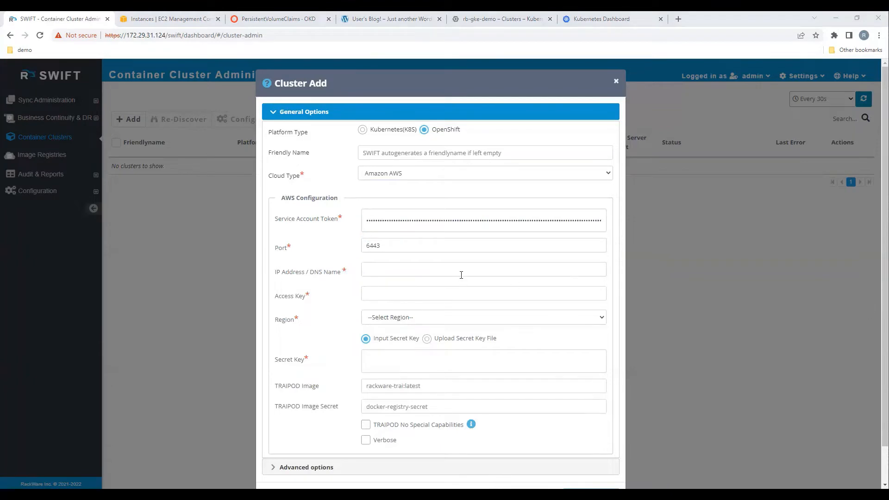
click(458, 268)
text(api.vg-aws-openshift-demo.aws.rackwareinc.com)
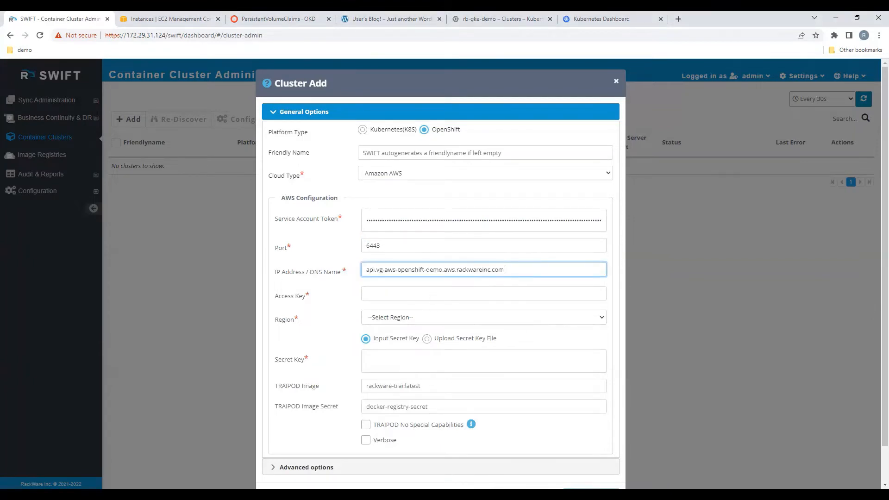
Step: Paste the AWS access key into the access key field
key(alt+Tab)
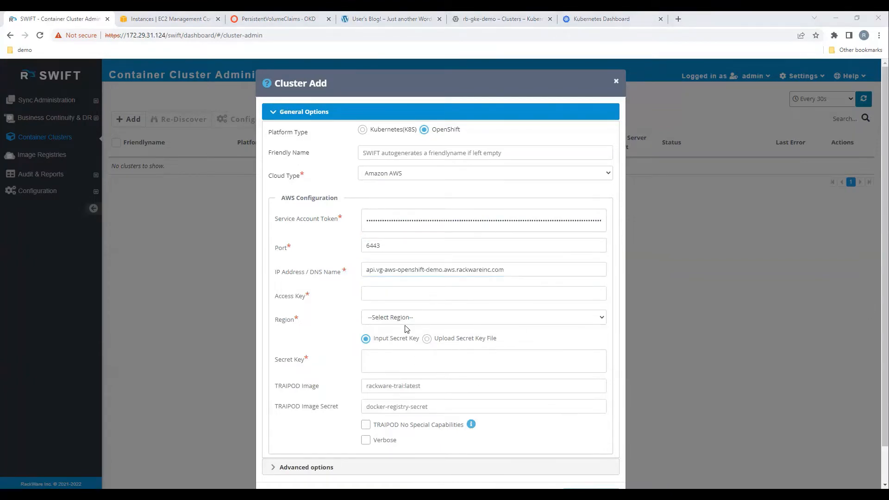
click(403, 296)
key(ctrl+v)
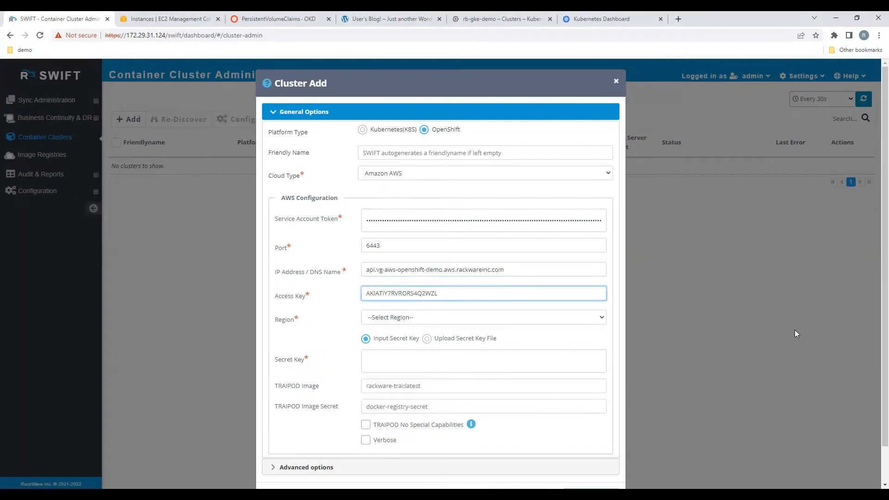
Step: Select the Asia Pacific (Sydney) (ap-southeast-2) region and paste the AWS secret key
click(571, 319)
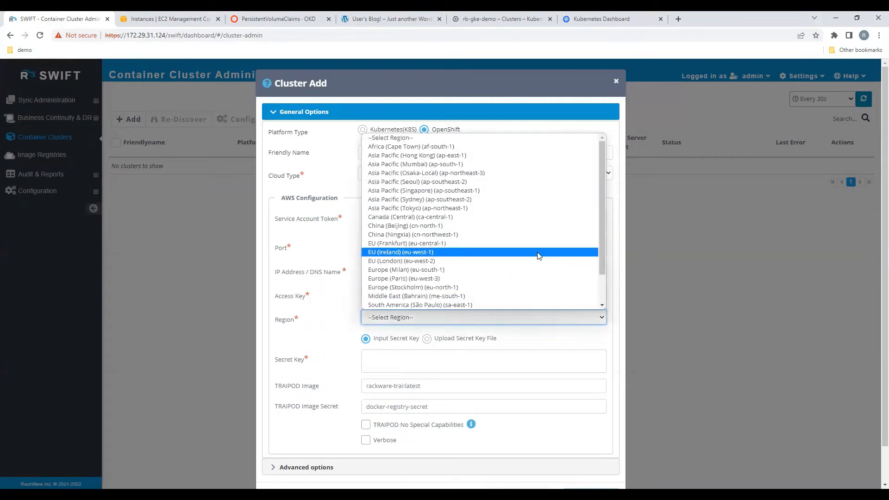
click(522, 200)
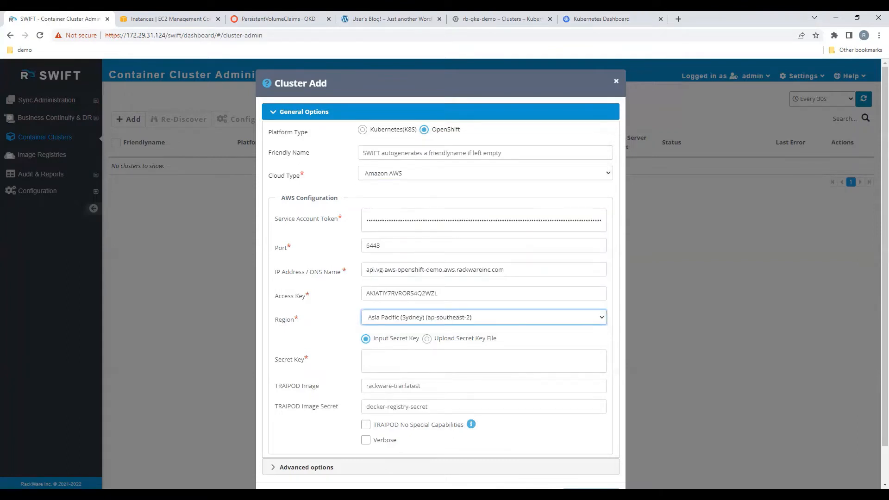
key(alt+Tab)
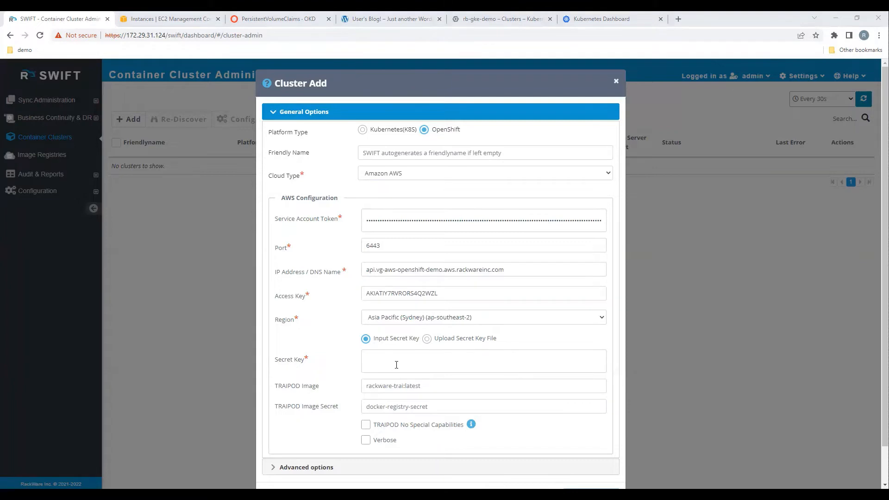
click(423, 361)
key(ctrl+v)
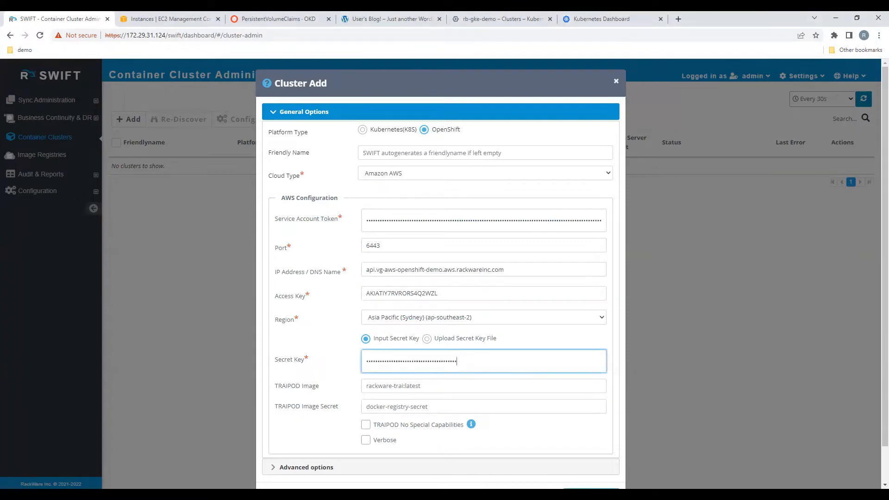
Step: Set the TRAIPOD image to swiftauto/rackware-traicrelease-1.2.0.185
key(alt+Tab)
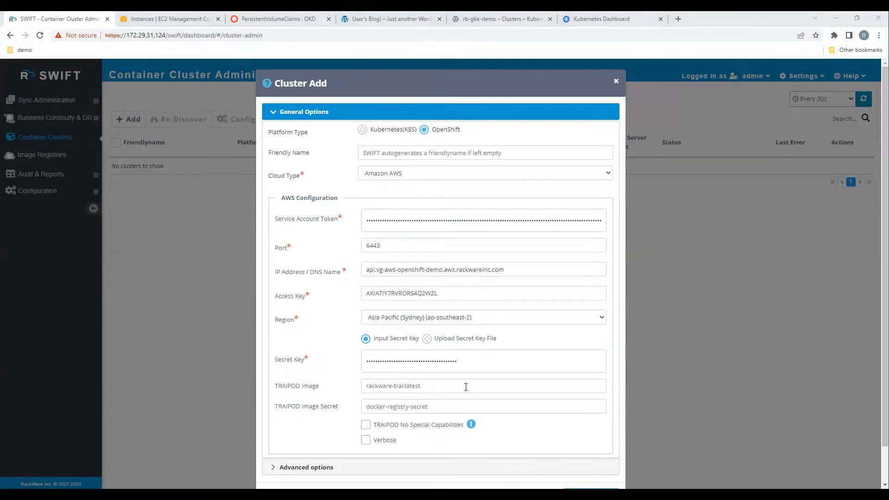
click(423, 386)
text(swiftauto/rackware-trai:release-1.2.0.185)
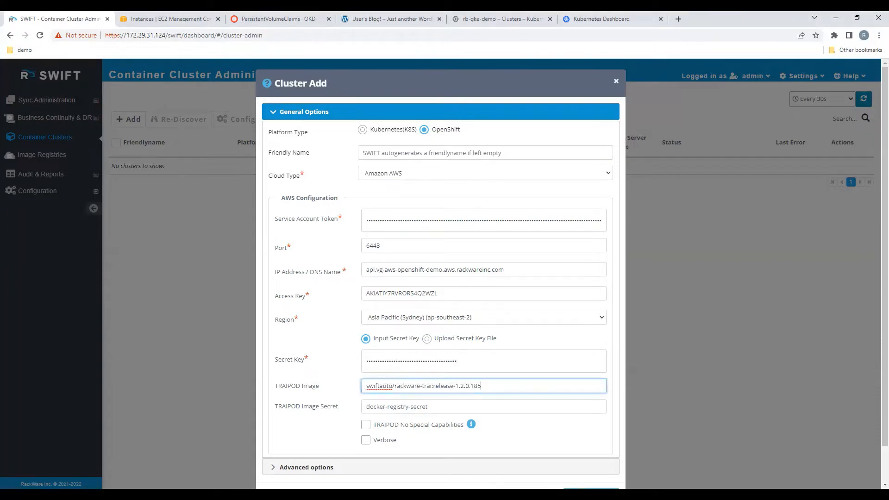
key(alt+Tab)
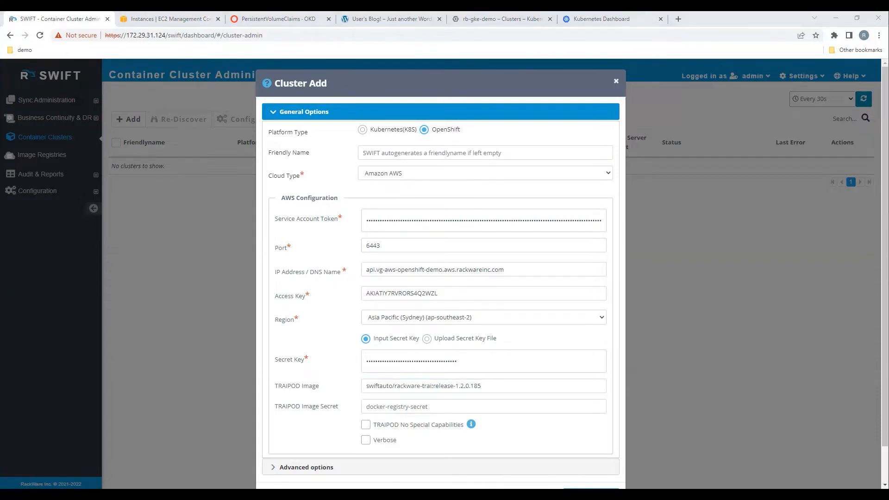
Step: Set the TRAIPOD image secret to dockerregcred and add the OpenShift cluster
click(481, 410)
key(ctrl+v)
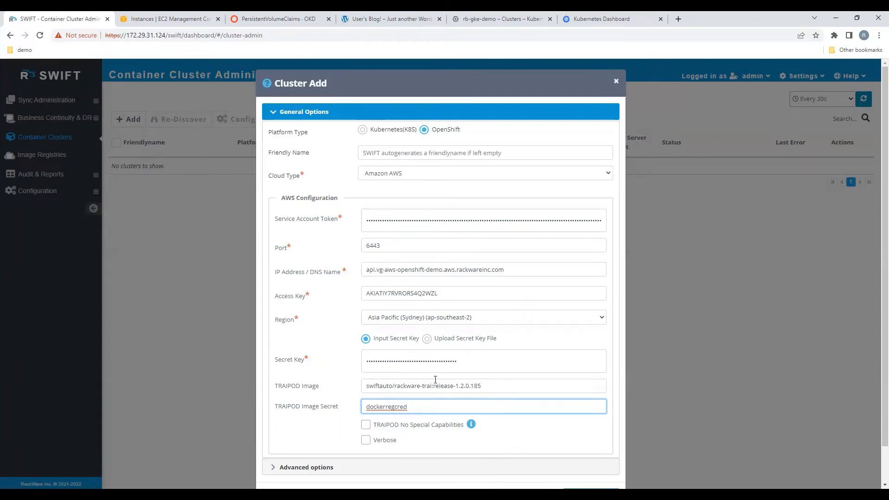
scroll(490, 393, down, 1)
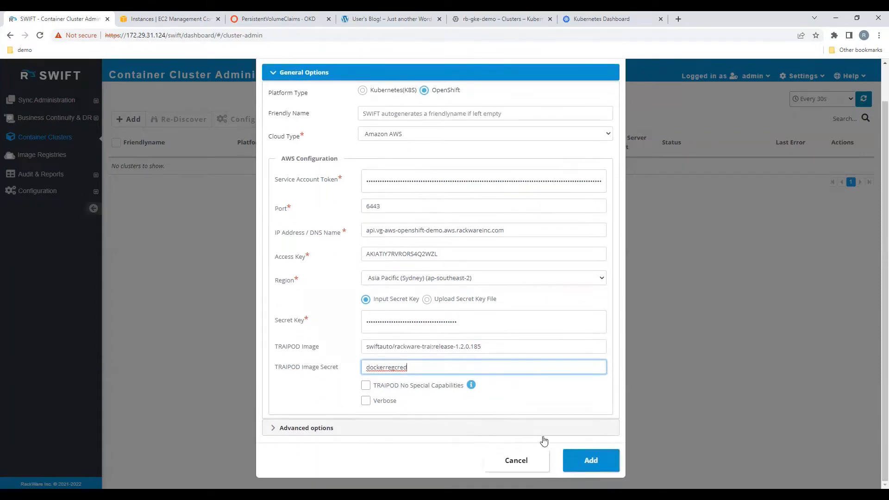
click(594, 467)
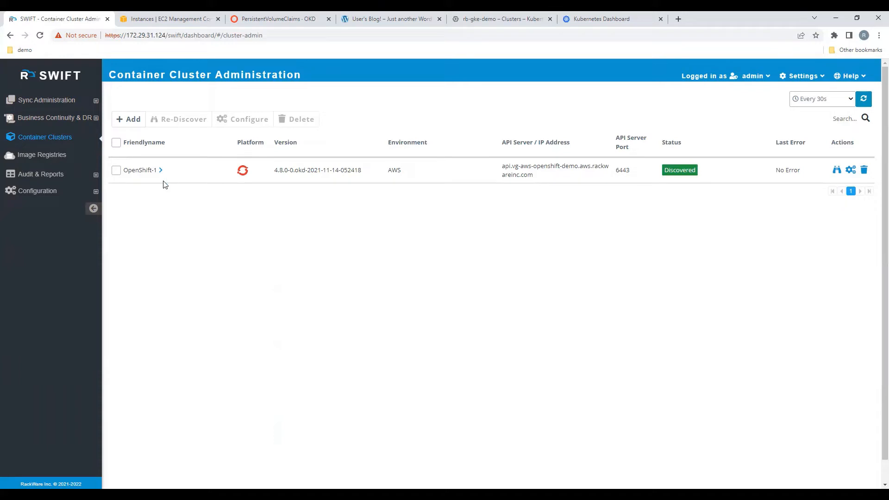
Step: Start adding a Kubernetes cluster on Google GCP with the friendly name gke-demo
click(133, 122)
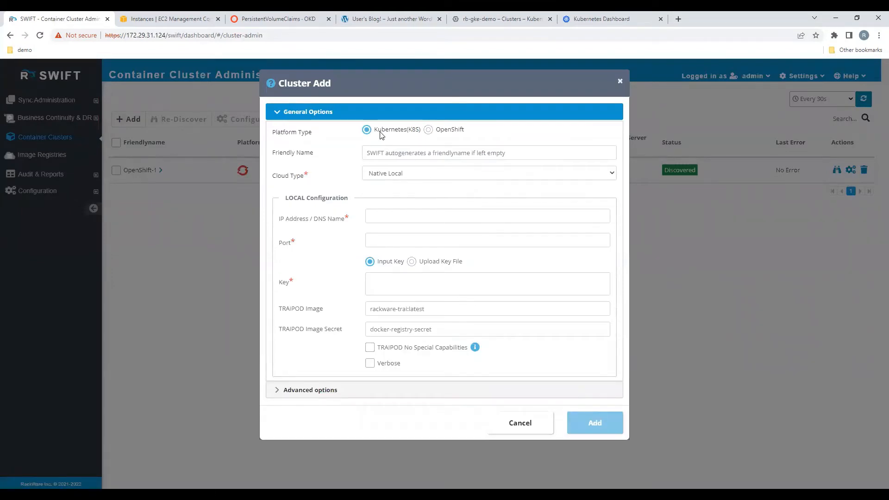
click(404, 174)
click(403, 204)
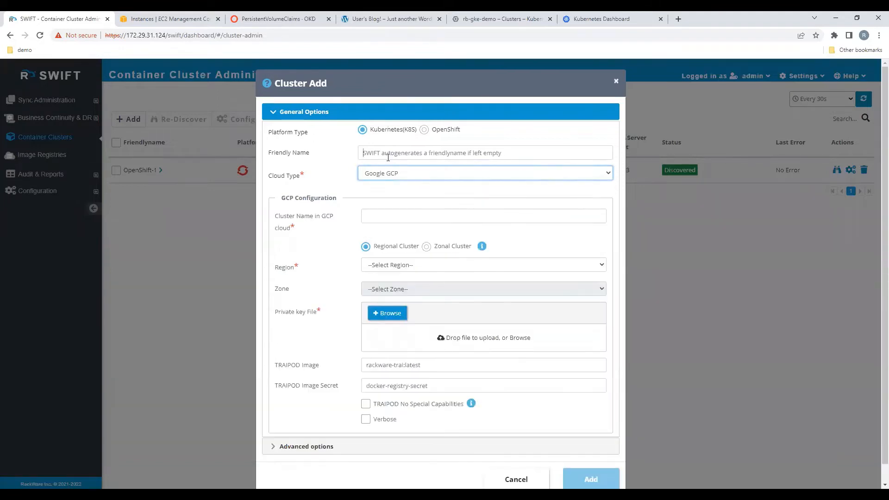
click(388, 156)
text(g)
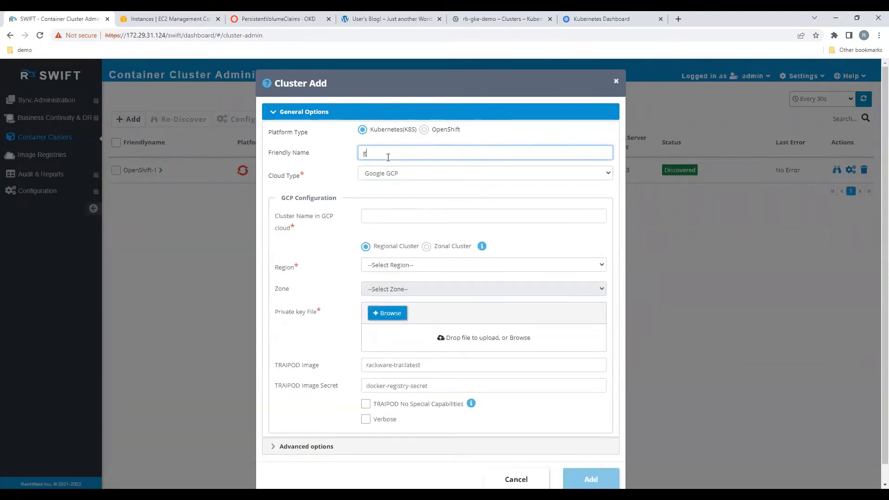
text(ke-demo)
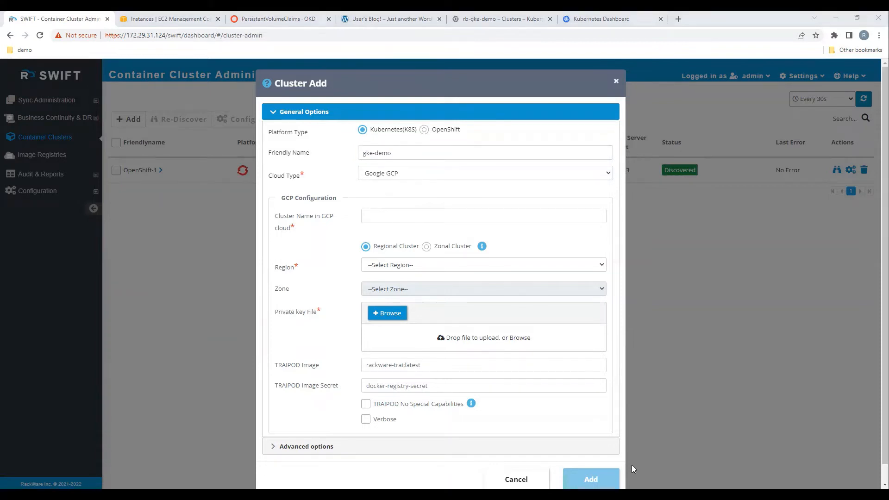
Step: Set the GCP cluster name to rb-gke-demo and the region to Council Bluffs, Iowa, USA (us-central1)
click(390, 217)
text(rb-gke-demo)
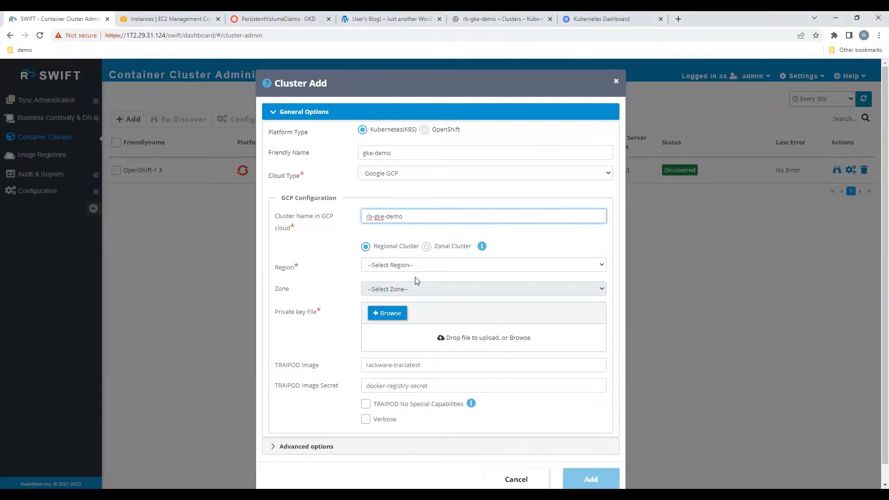
click(411, 265)
scroll(460, 385, down, 2)
scroll(461, 384, down, 1)
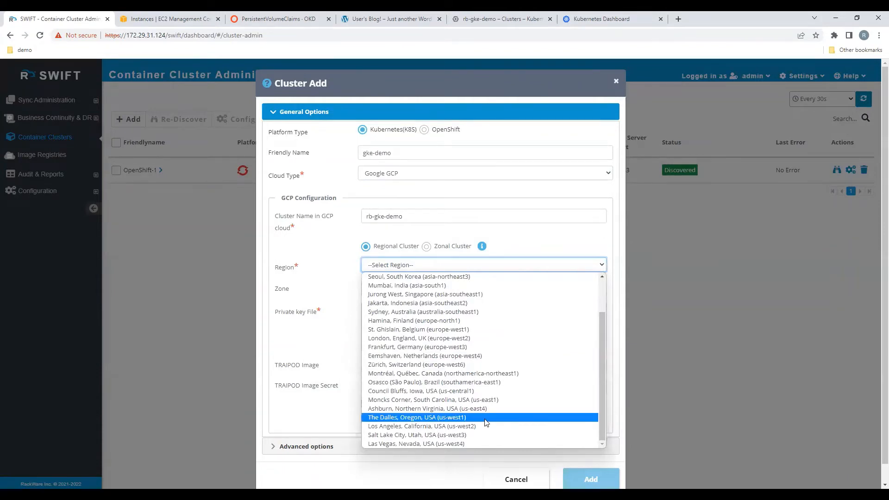
click(482, 391)
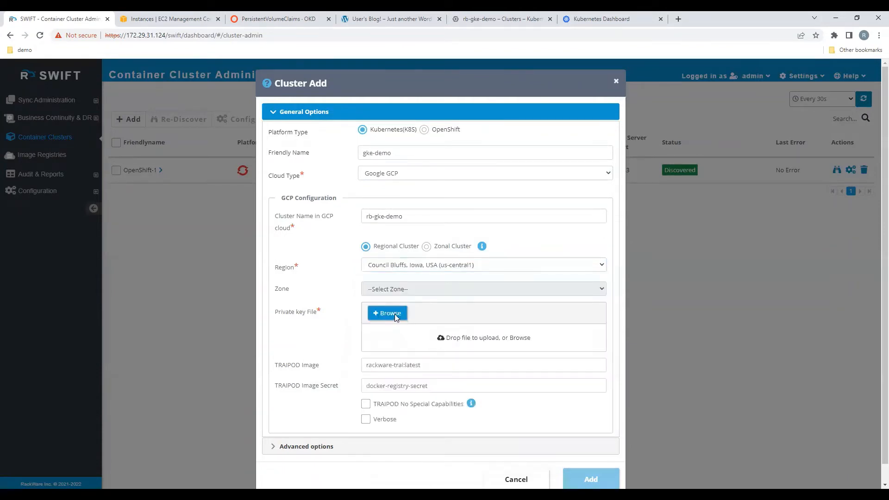
Step: Upload rw-migration-default-user.json as the cluster's private key file
click(394, 314)
click(162, 90)
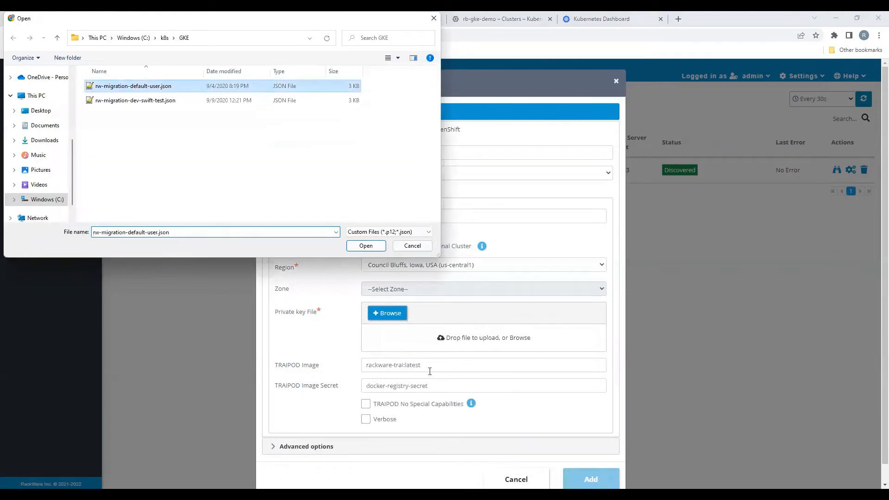
double_click(162, 89)
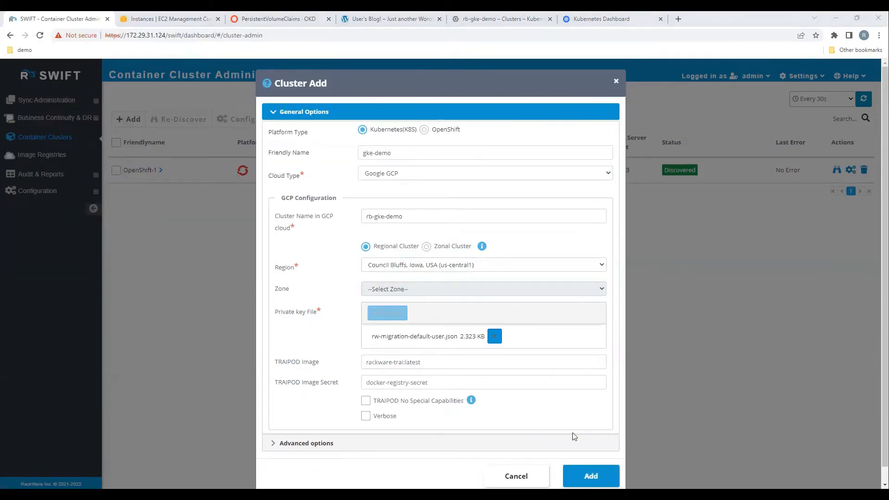
Step: Set the TRAIPOD image to swiftauto/rackware-traicrelease-1.2.0.185 and the TRAIPOD image secret to dockerregcred
click(435, 364)
text(swiftauto/rackware-trai:release-1.2.0.185)
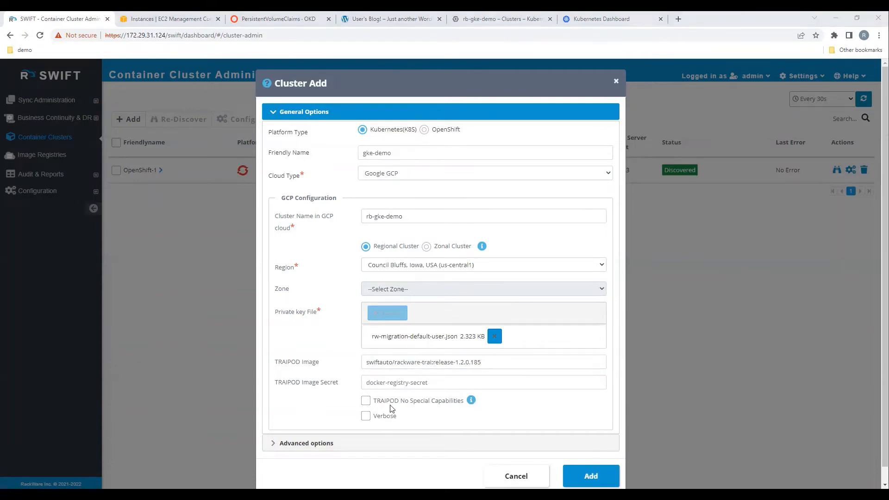
click(392, 385)
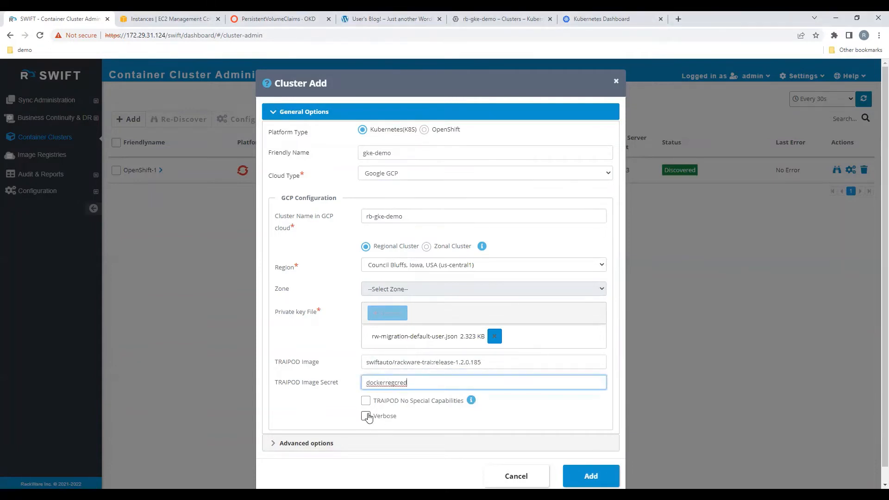
key(ctrl+v)
Step: Enable Verbose and add the GKE cluster
click(365, 416)
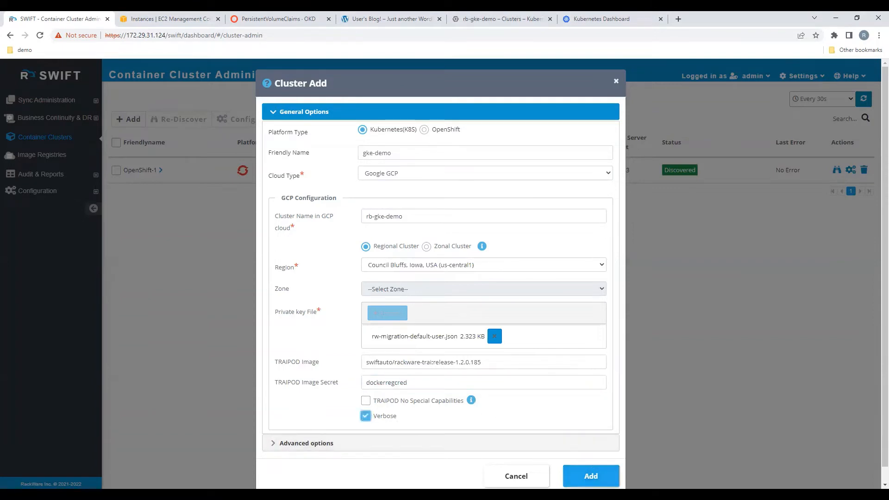
scroll(583, 474, down, 1)
click(591, 461)
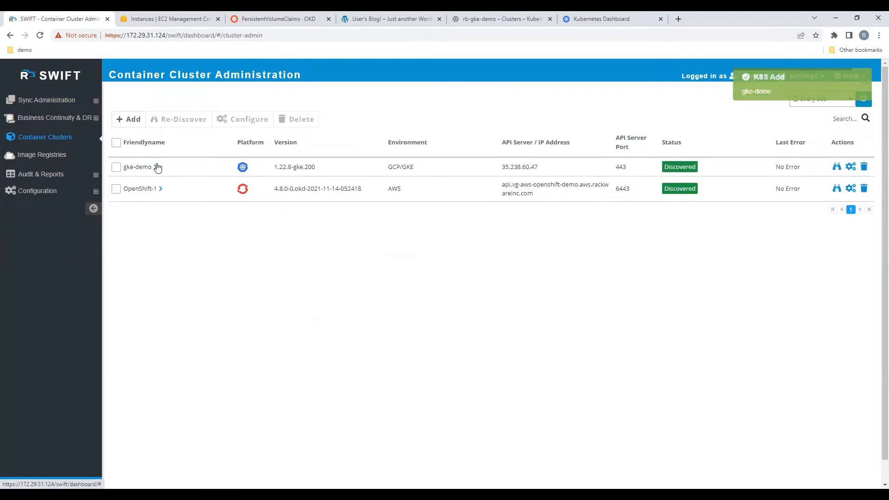
Step: Inspect the gke-demo cluster's summary and namespaces
click(157, 168)
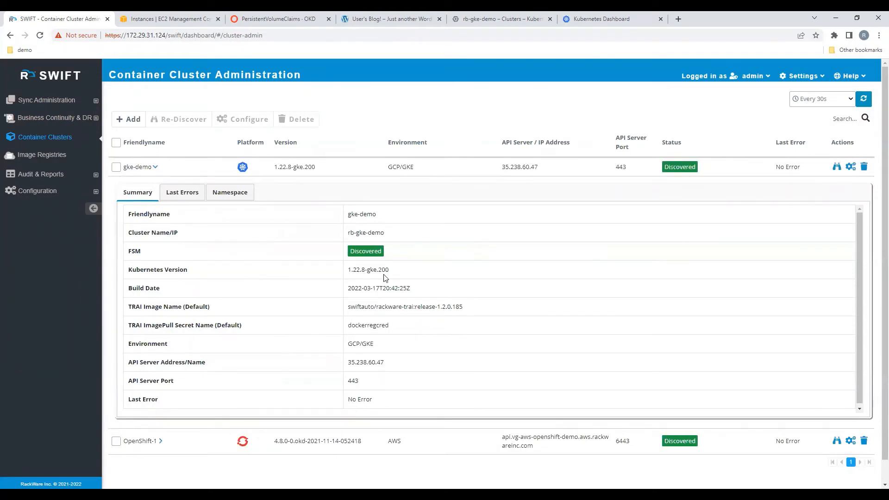
click(233, 195)
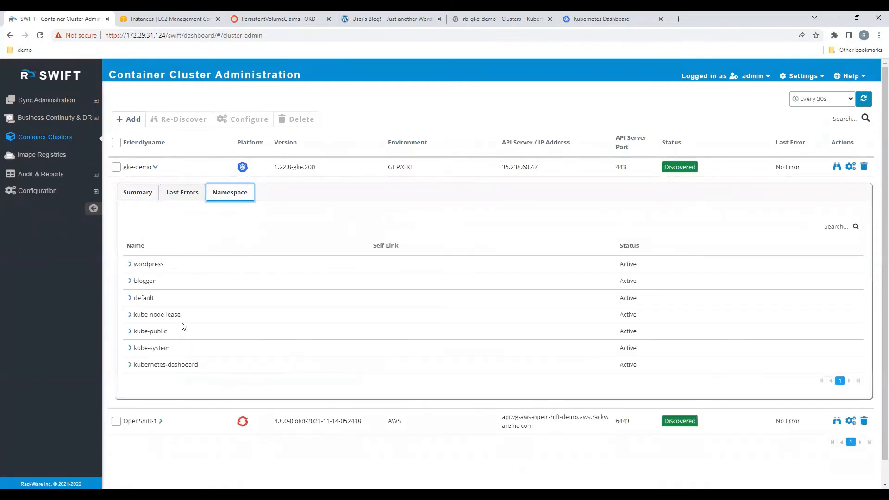
click(155, 166)
Step: Inspect the OpenShift-1 cluster's summary and the pods and deployments of its blogger project
click(161, 189)
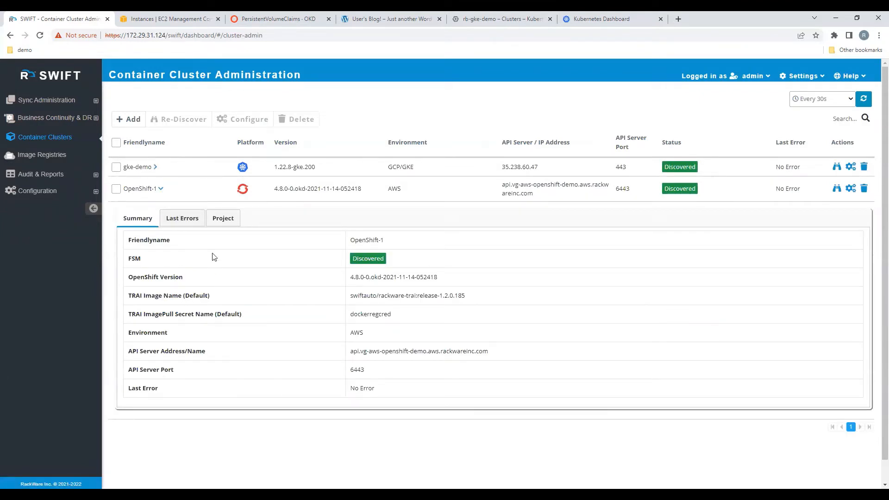
click(223, 218)
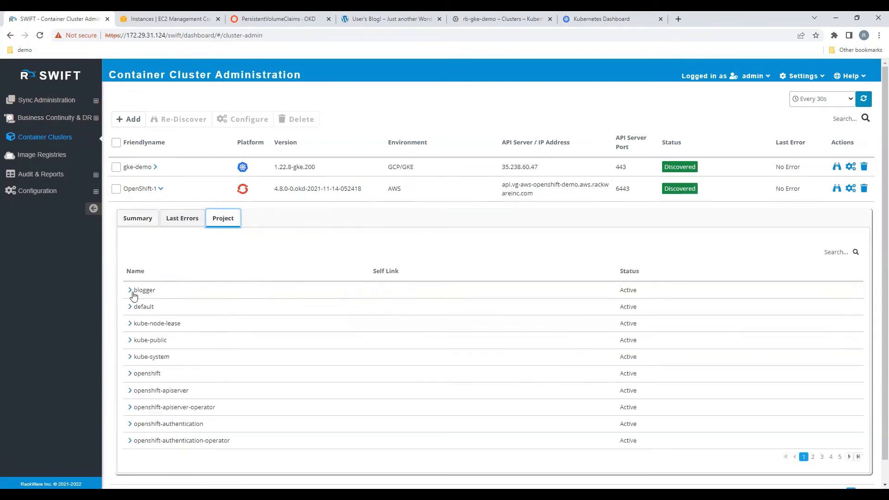
click(130, 290)
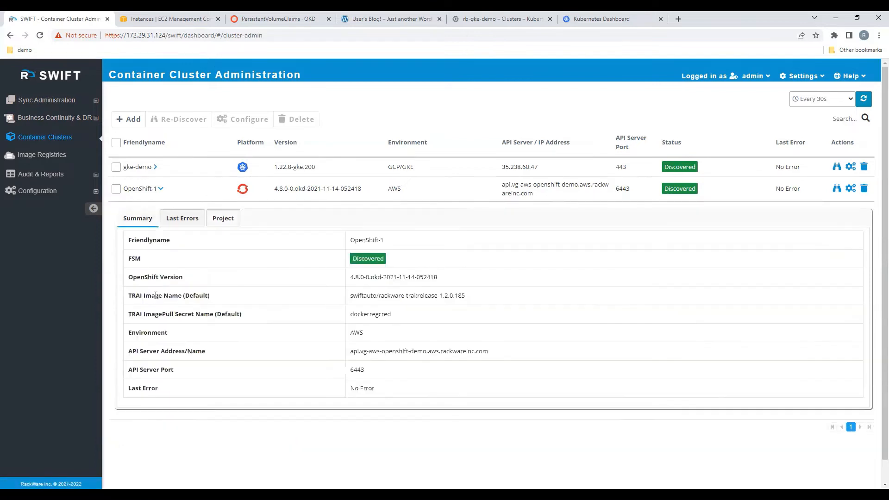
click(222, 221)
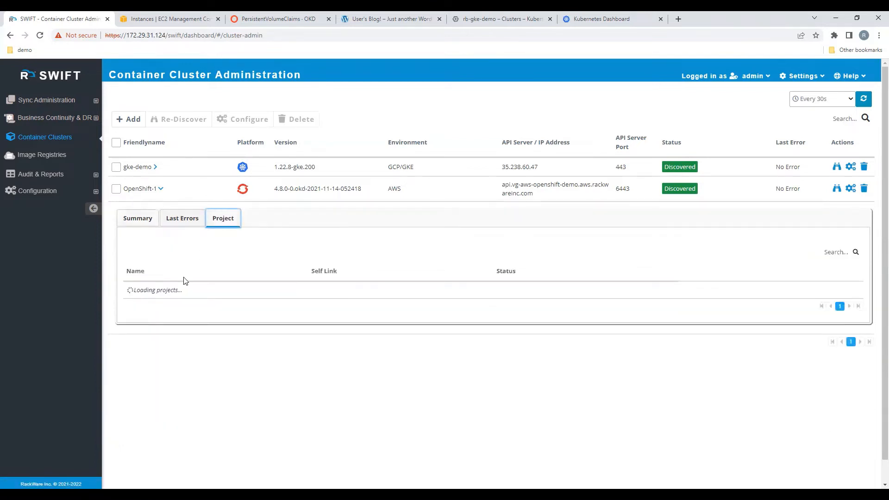
click(130, 291)
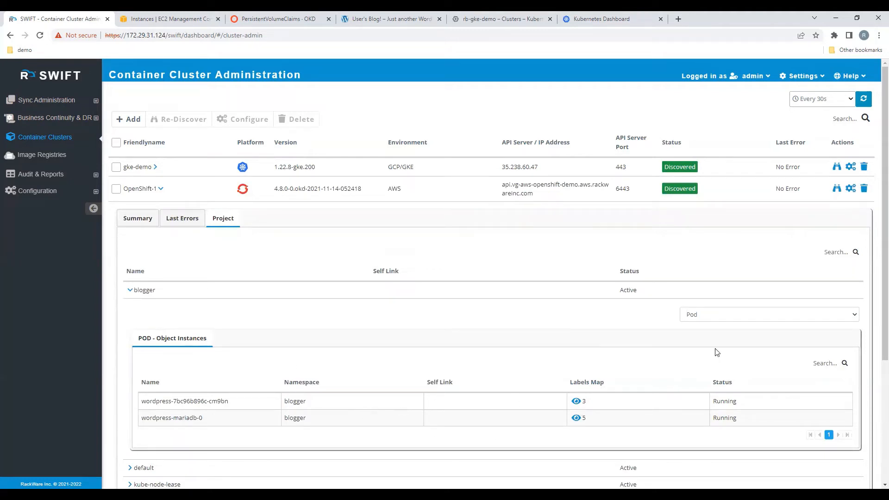
click(728, 318)
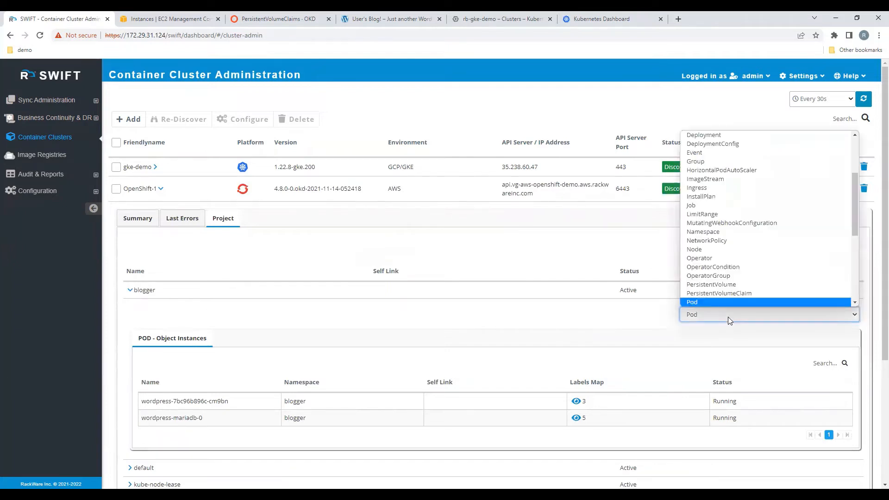
click(733, 135)
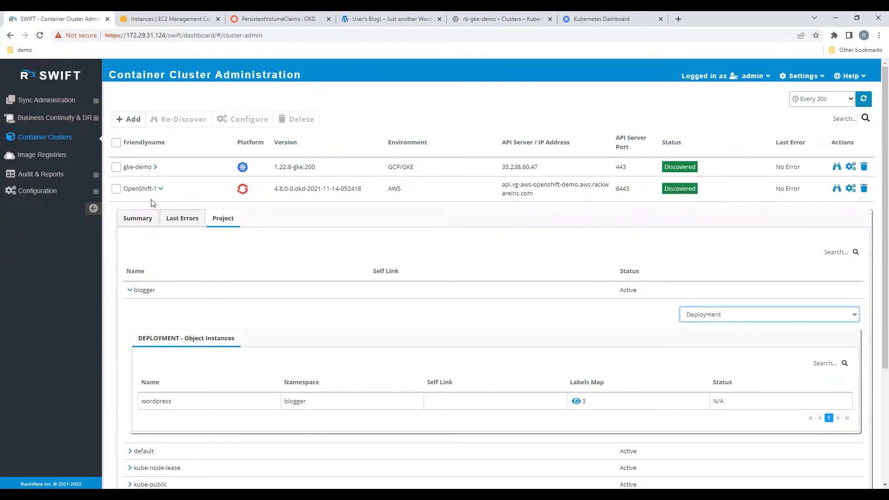
click(160, 188)
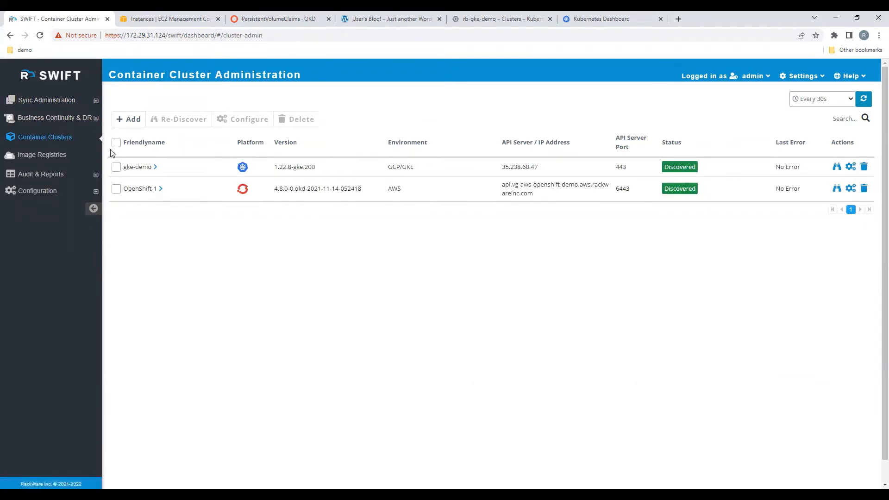
Step: Create a new application replication with OpenShift cluster OpenShift-1 as the source and blogger as its project
click(95, 102)
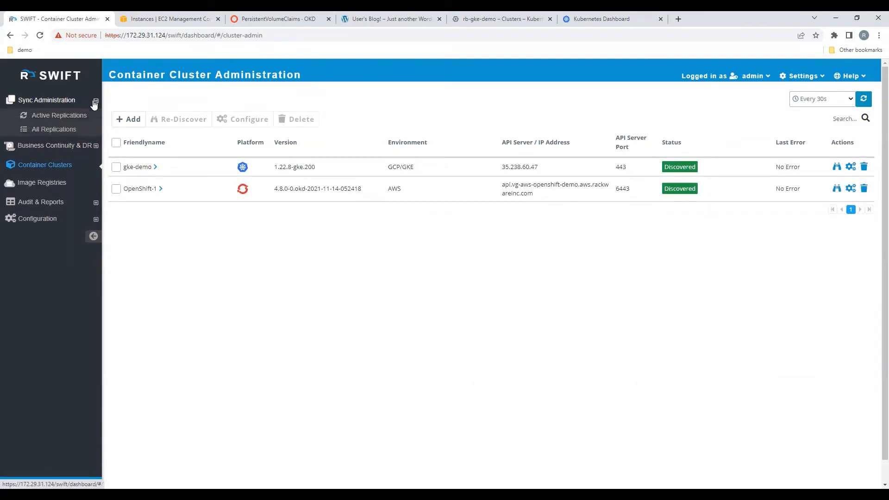
click(77, 130)
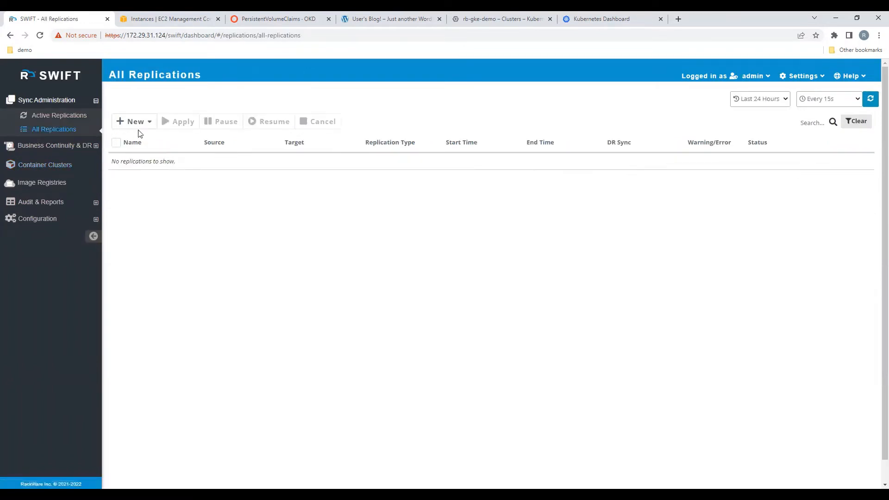
click(149, 122)
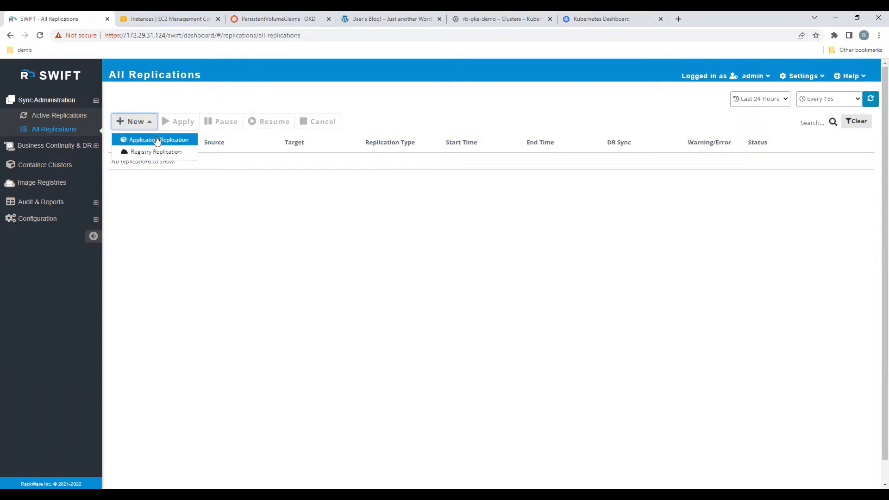
click(156, 140)
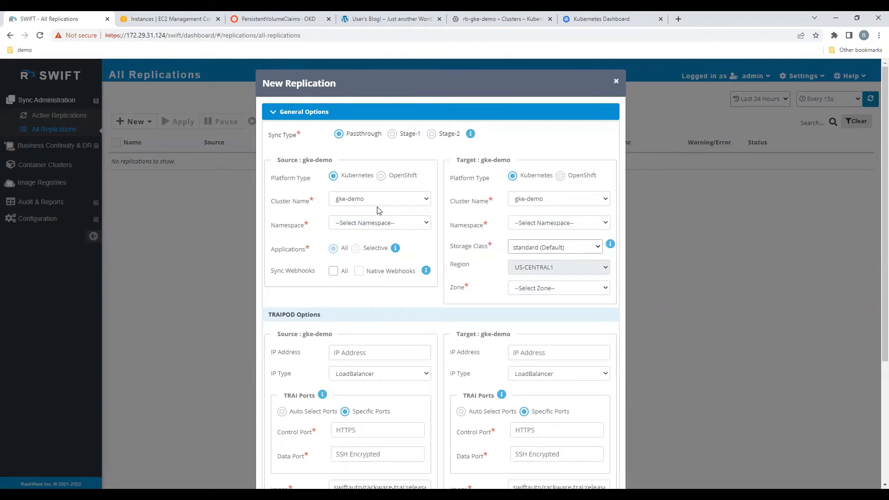
click(381, 176)
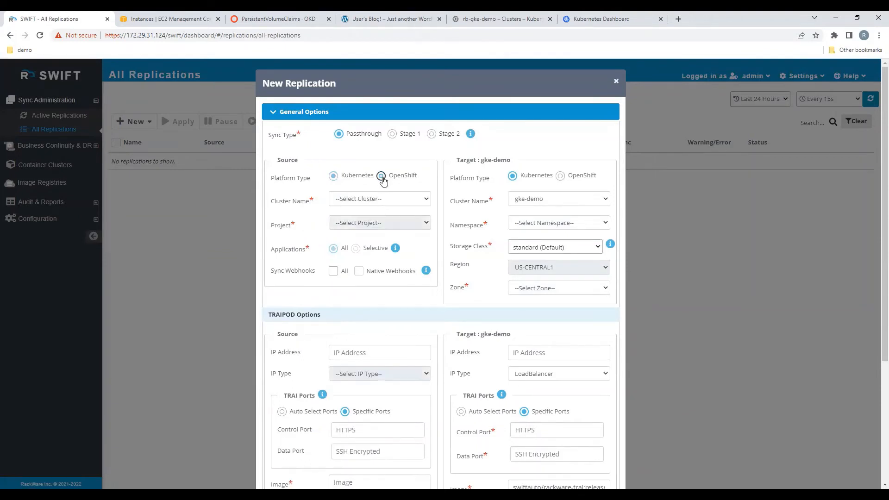
click(393, 203)
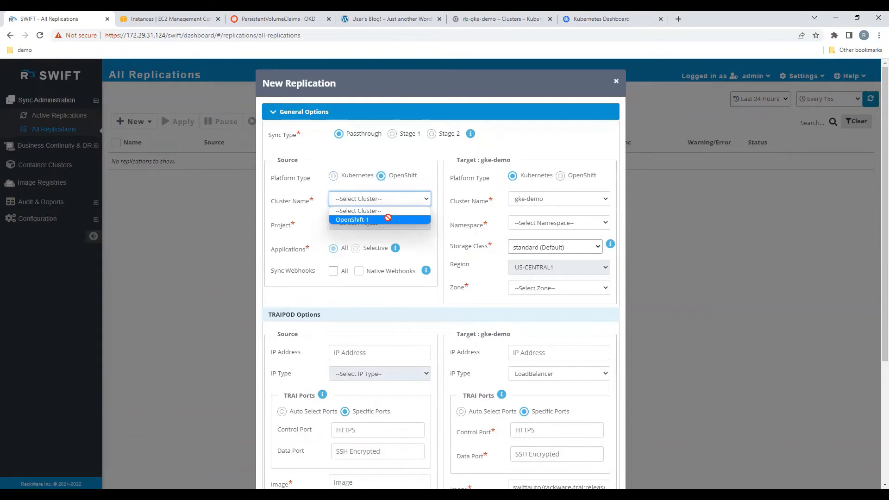
click(388, 219)
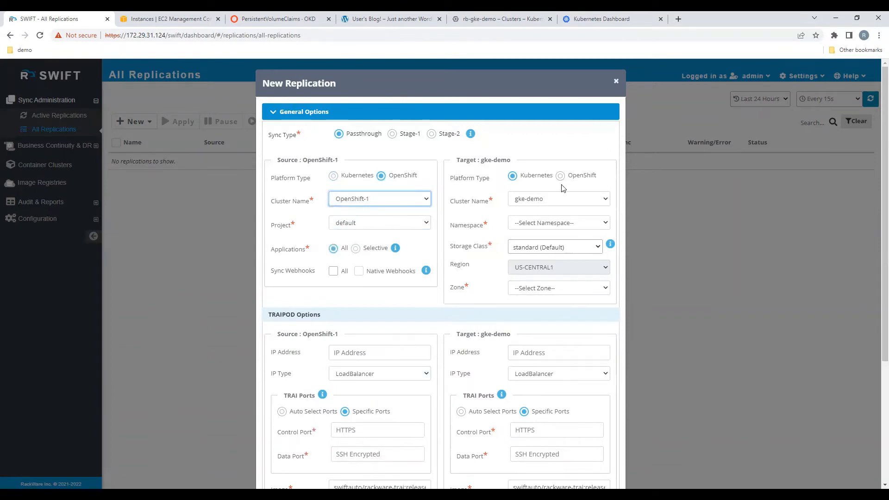
click(377, 224)
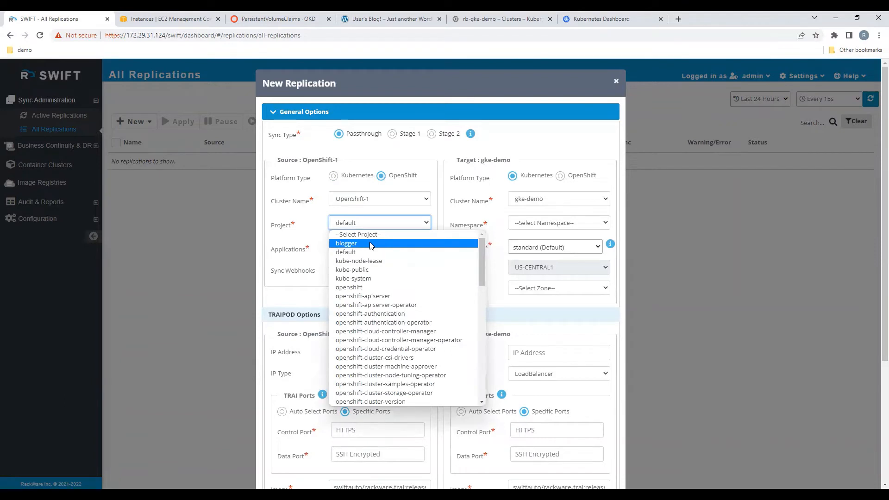
click(370, 244)
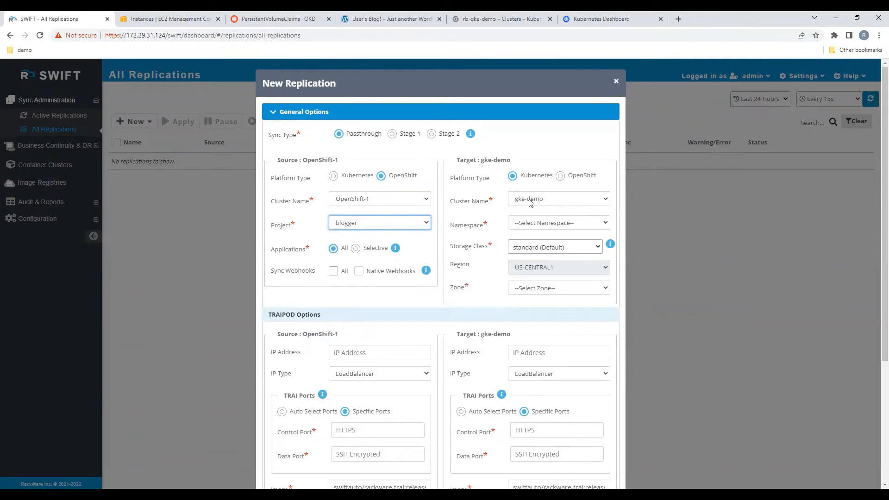
Step: Set the target namespace to blogger and the target zone to US-CENTRAL1-F
click(537, 224)
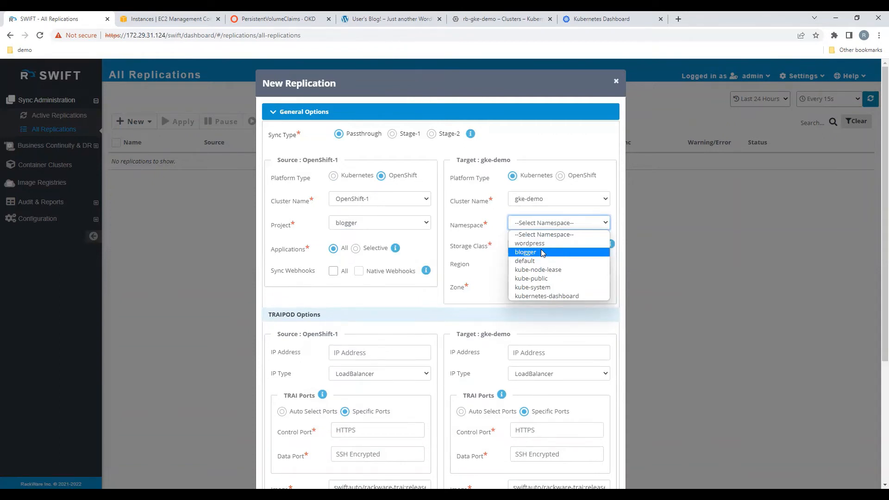
click(542, 253)
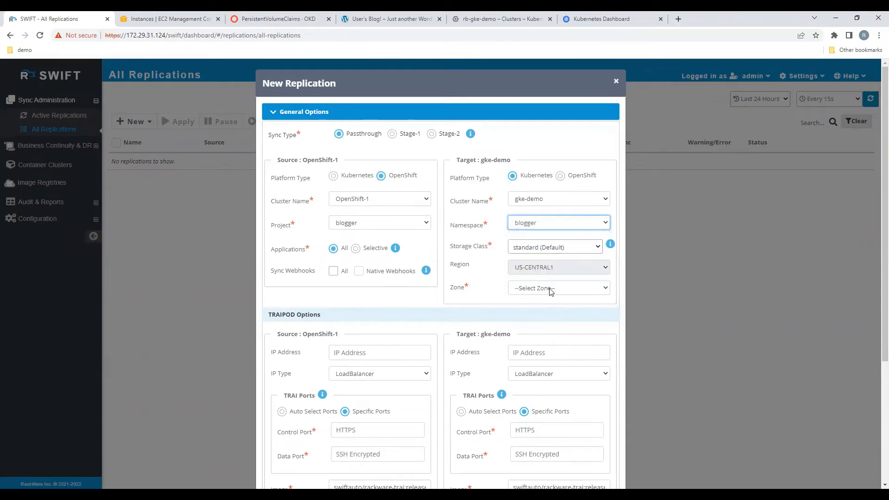
click(551, 289)
click(557, 327)
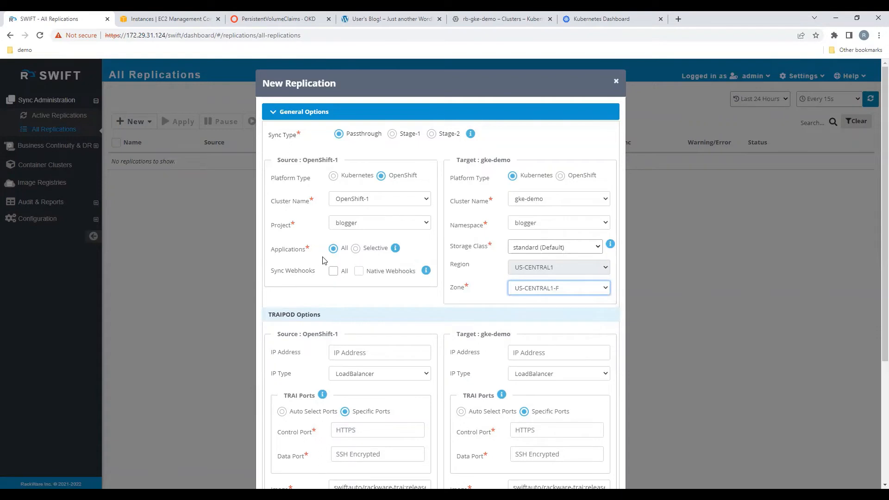
click(355, 249)
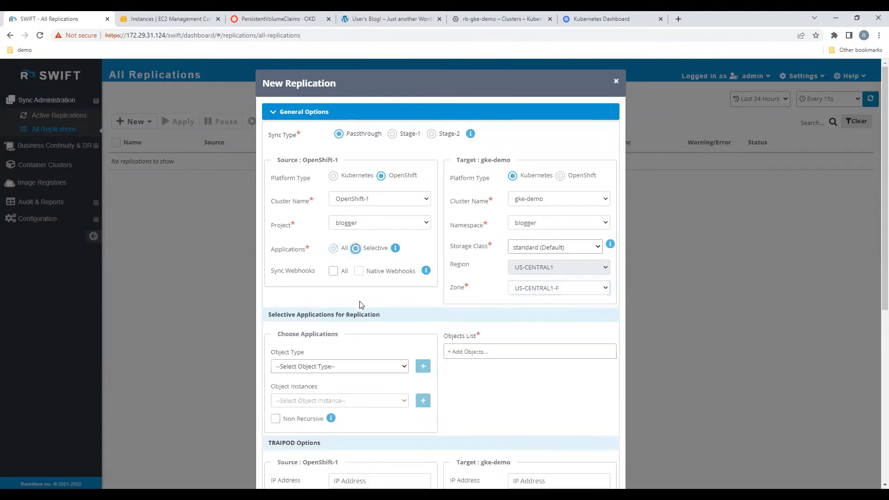
scroll(370, 346, down, 2)
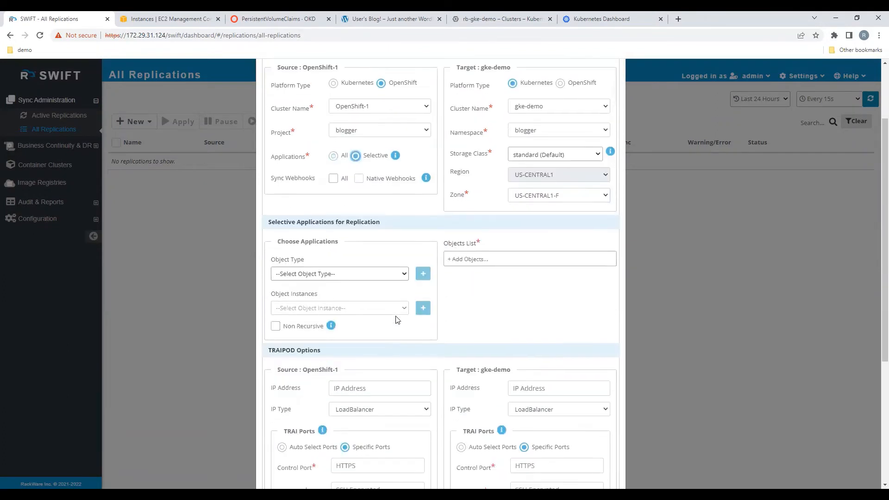
click(404, 275)
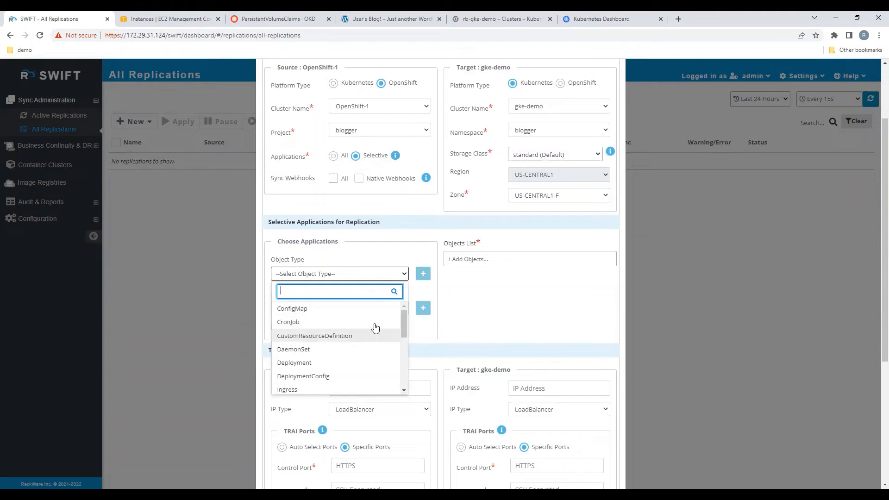
click(417, 292)
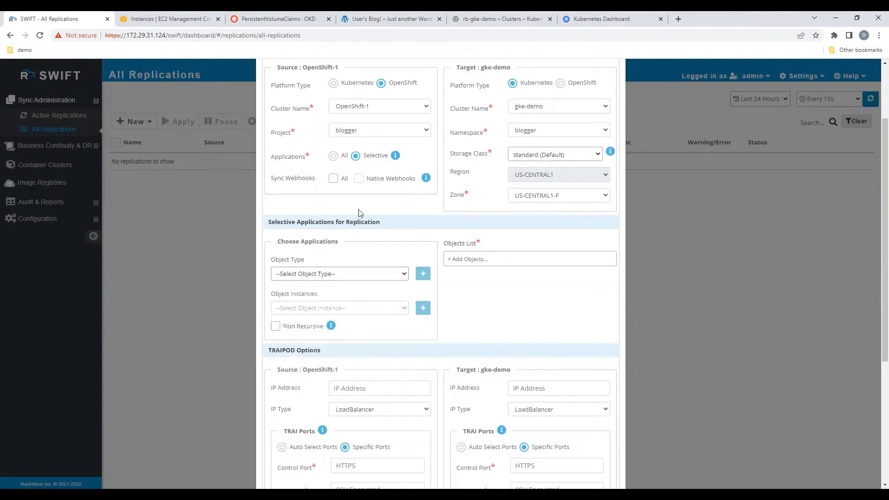
click(333, 156)
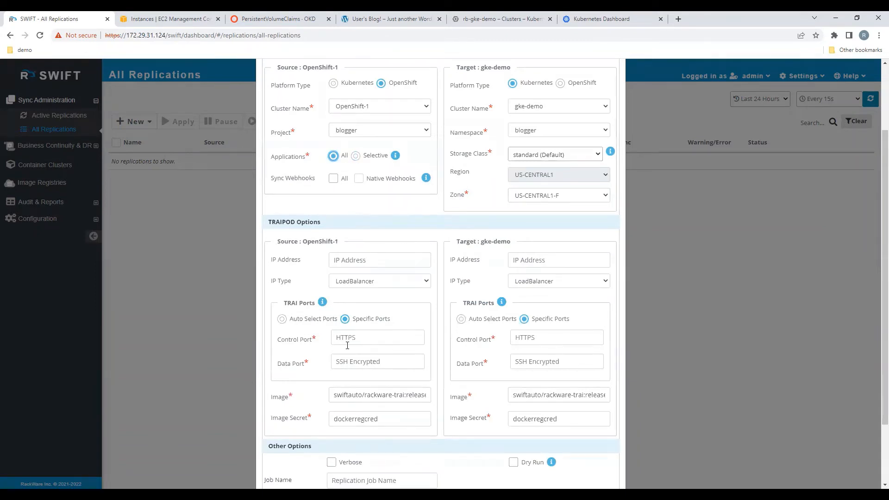
Step: Set the control port to 32100 for both the source and target TRAIPODs
scroll(347, 345, down, 1)
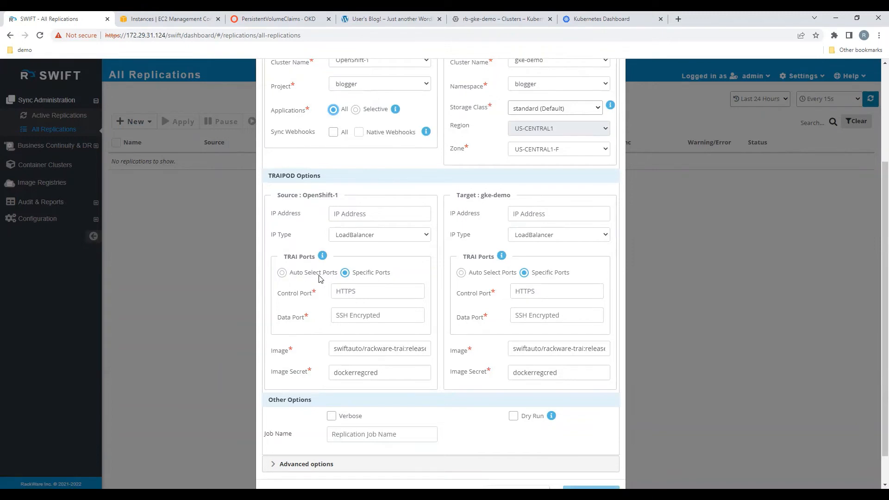
click(354, 293)
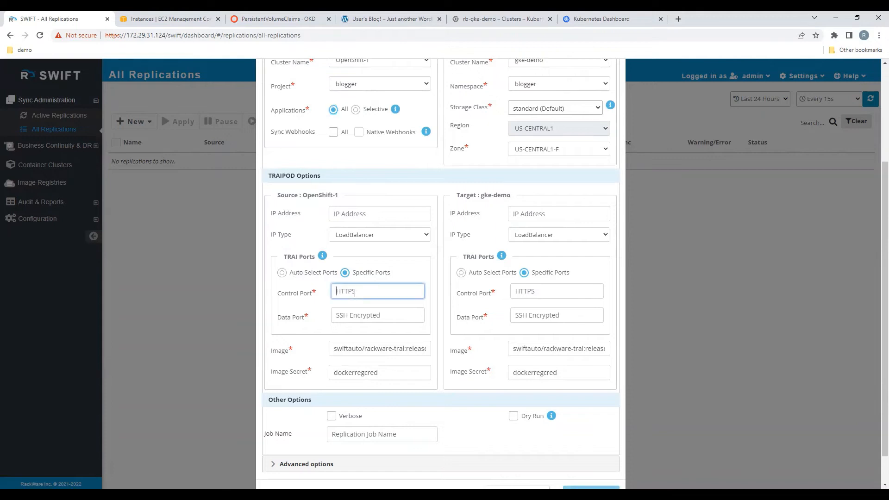
text(32100)
click(521, 288)
text(32100)
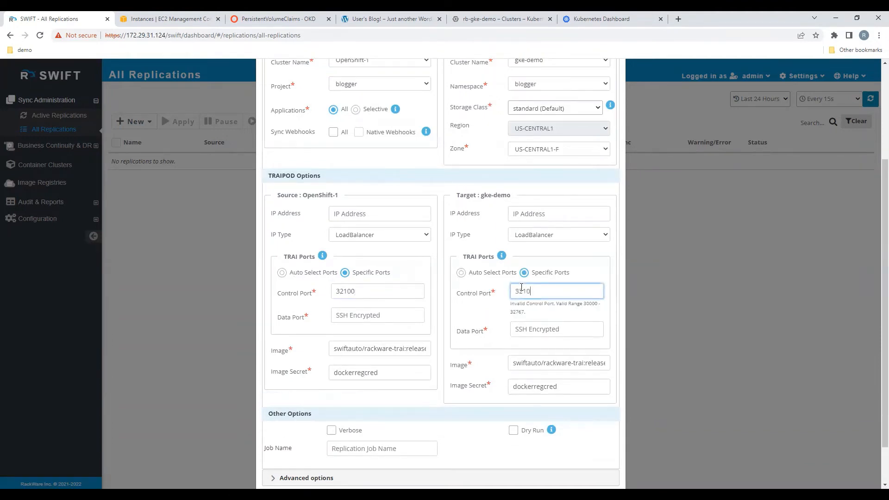
Step: Set the data port to 32101 for both the source and target TRAIPODs
click(387, 316)
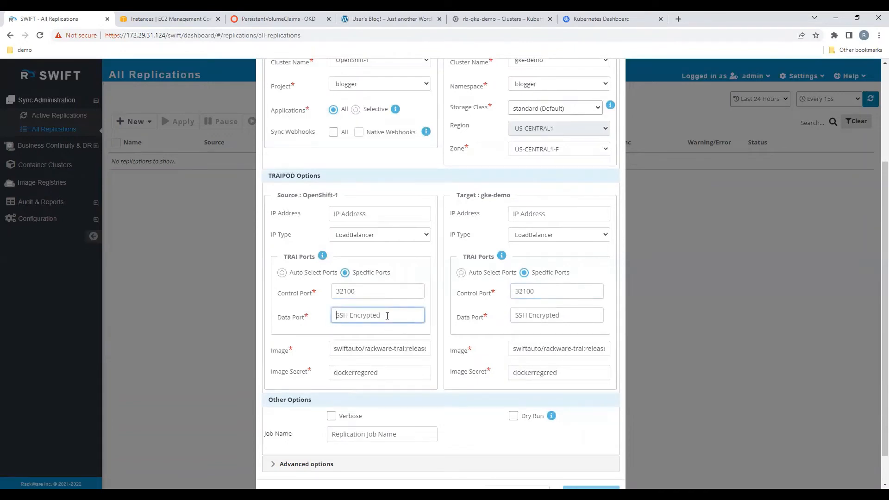
text(32101)
click(529, 313)
text(321)
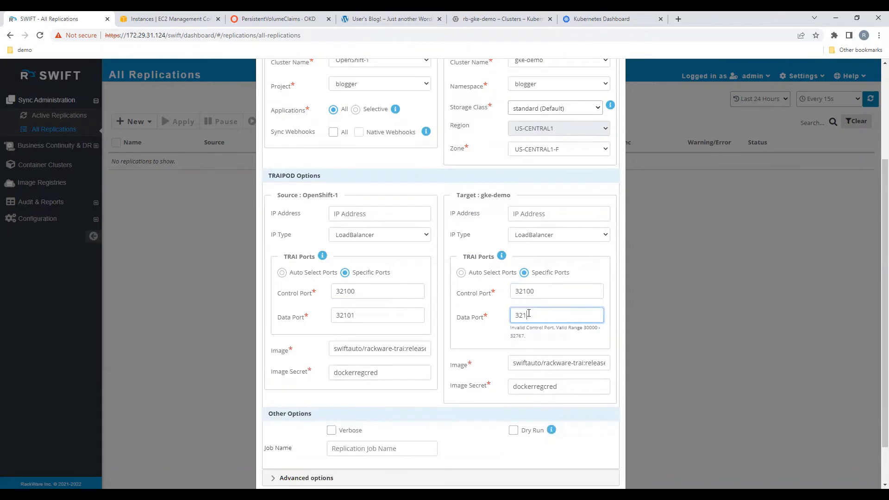
text(01)
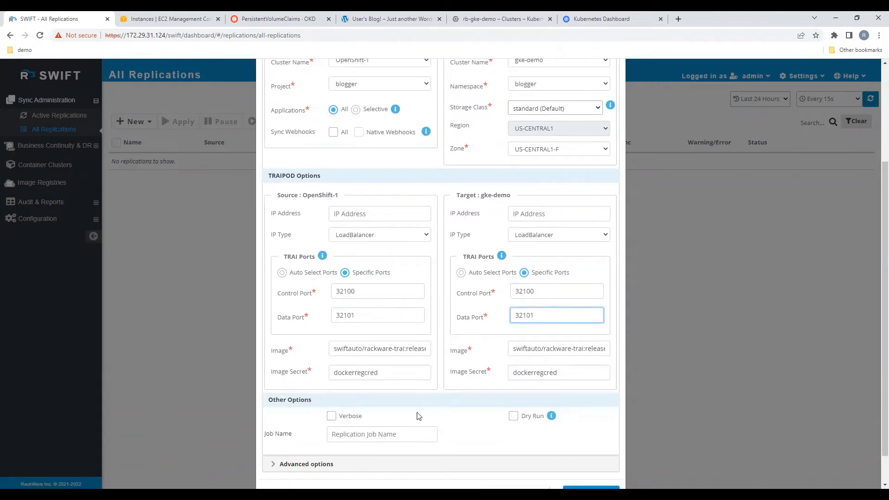
Step: Enable Verbose, name the replication job blogger-app-migration, and add the replication
click(331, 416)
click(354, 434)
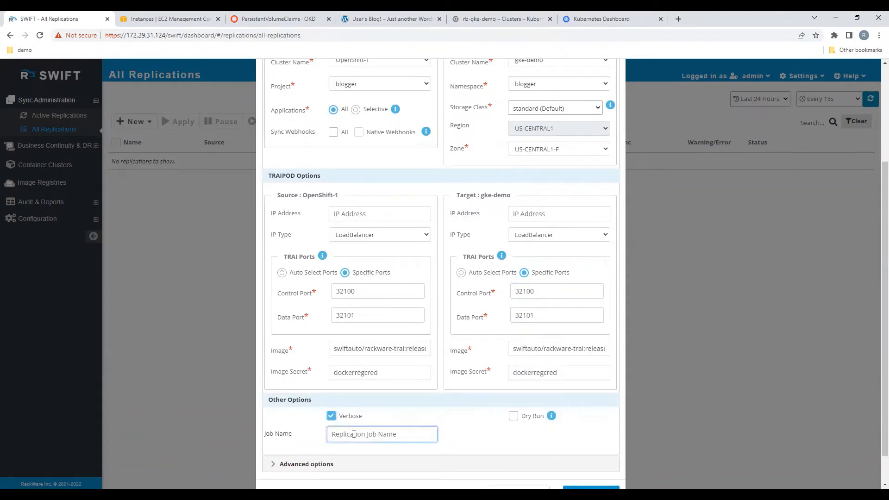
scroll(399, 404, up, 1)
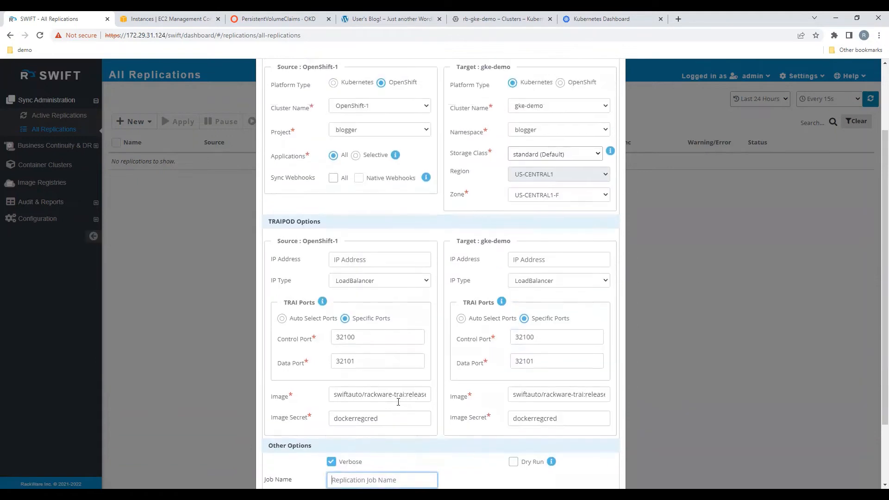
scroll(399, 404, down, 1)
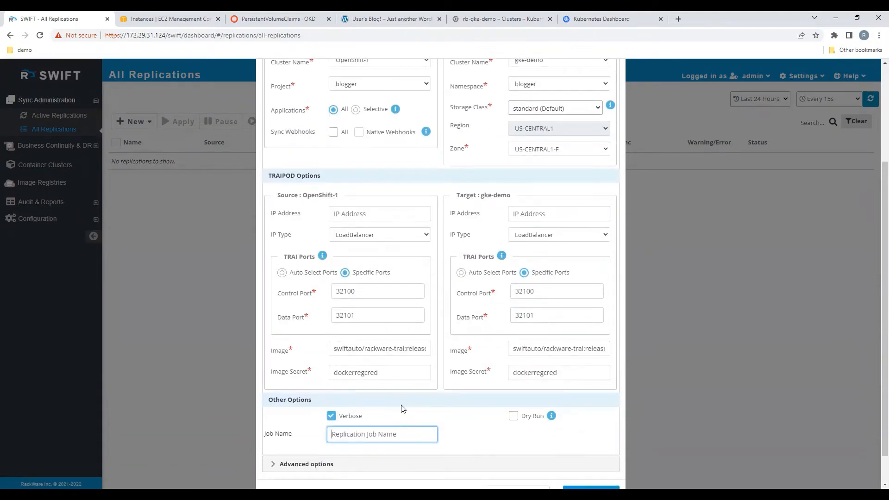
text(blogger-app-migration)
scroll(401, 408, down, 2)
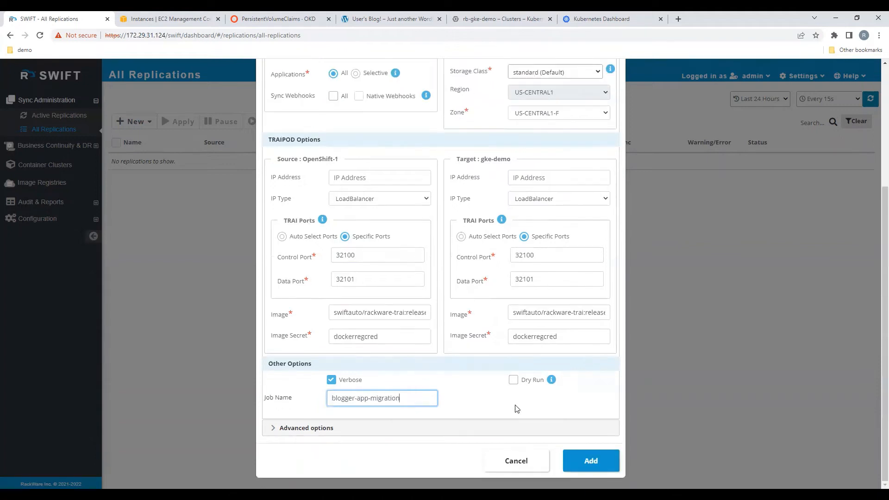
click(588, 461)
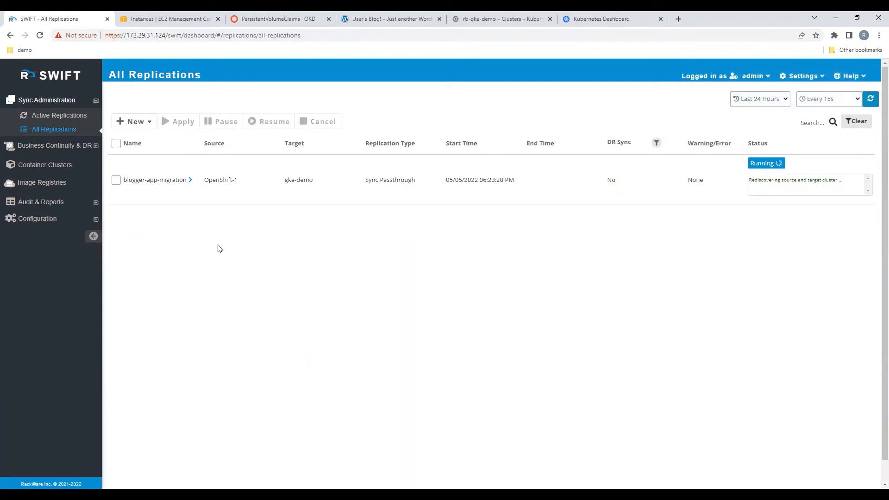
Step: Expand the blogger-app-migration replication and review its sync progress and summary
click(191, 180)
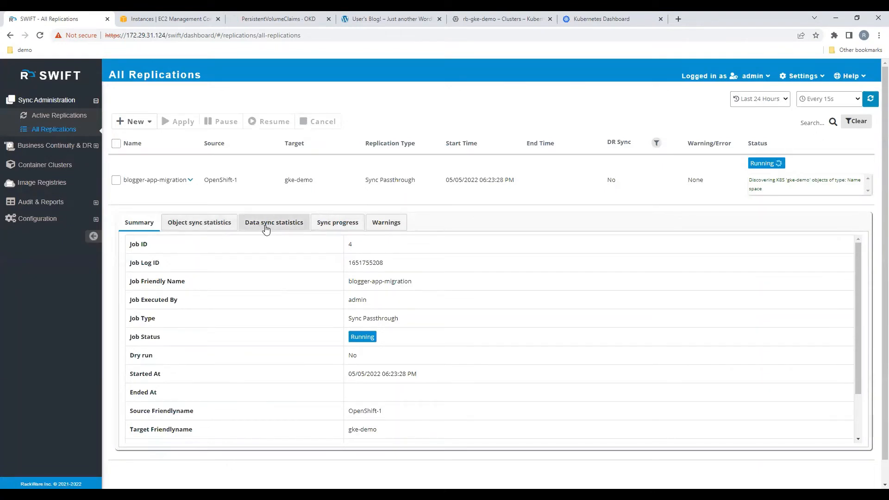
click(341, 226)
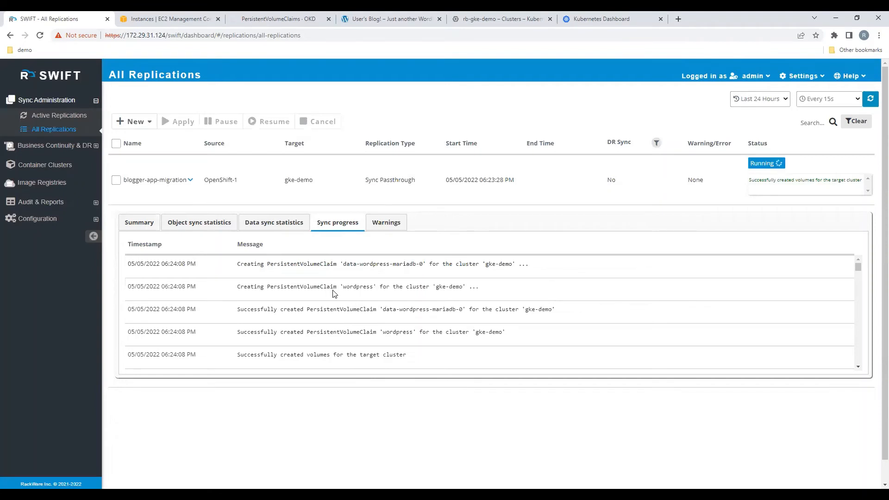
click(136, 224)
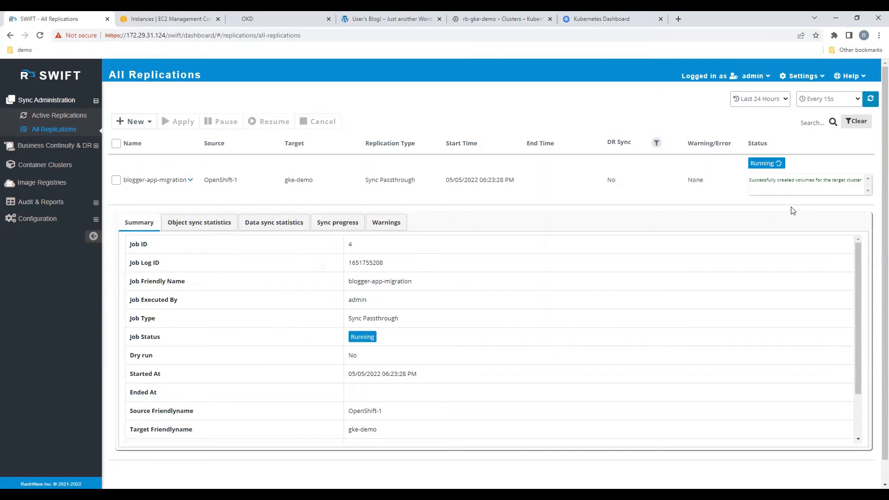
Step: Open the GKE Kubernetes dashboard and inspect the persistent volume claims in the blogger namespace
click(514, 18)
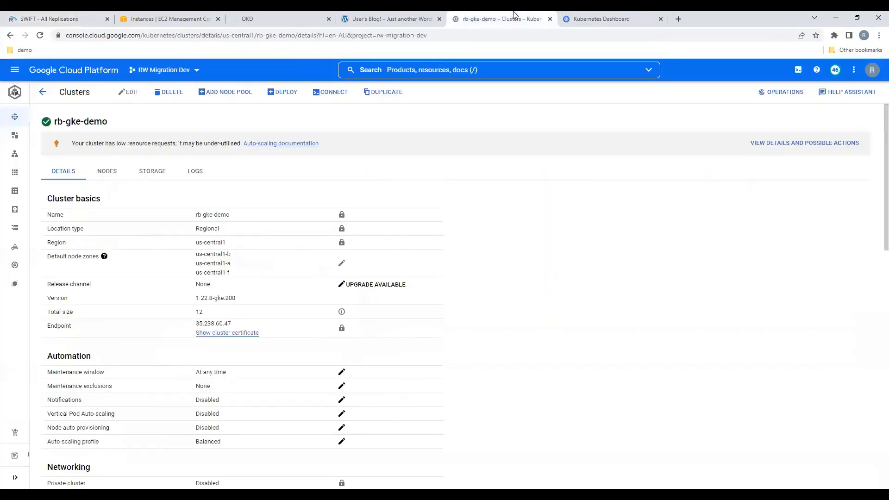
click(574, 17)
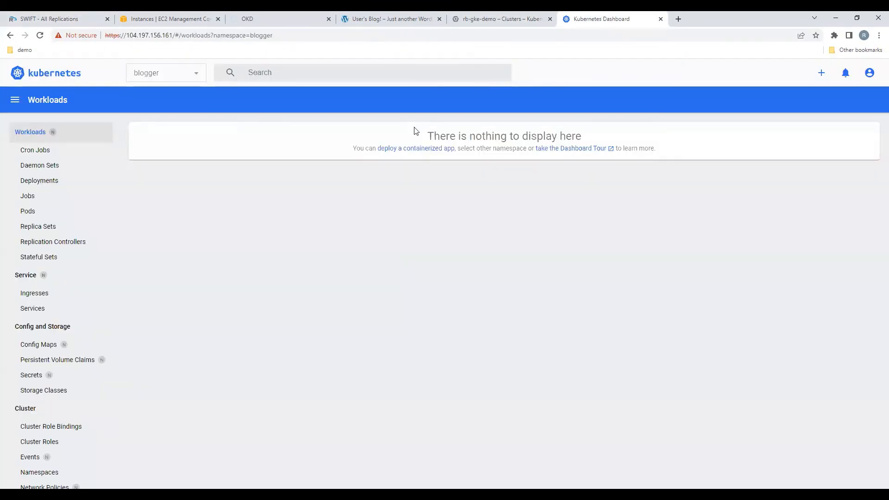
click(76, 362)
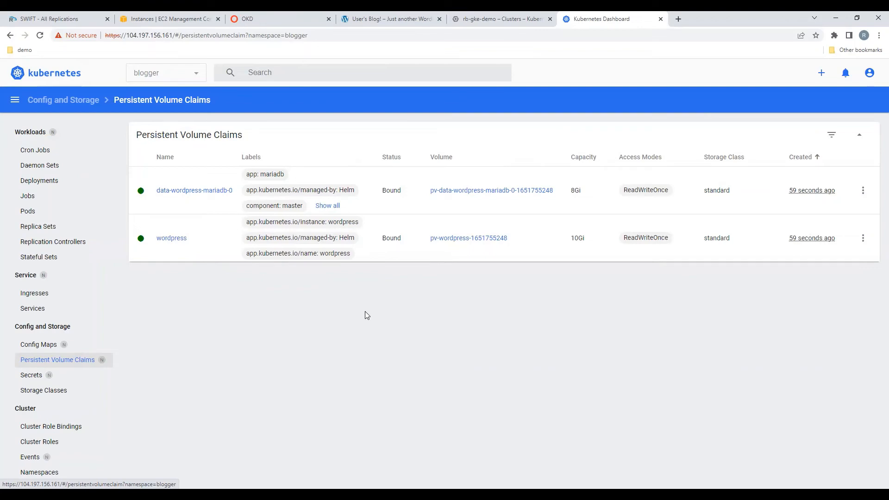
Step: Check the OpenShift console and reload the WordPress blog site before returning to the replication list
click(261, 15)
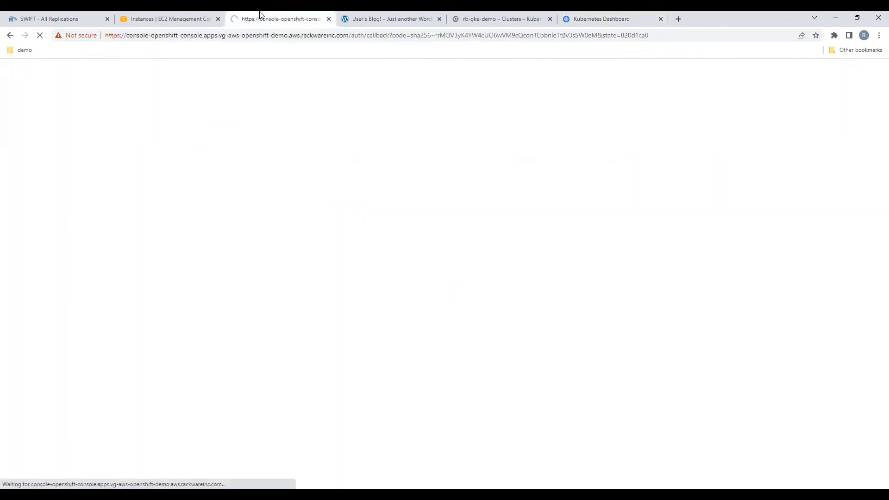
click(377, 17)
click(40, 37)
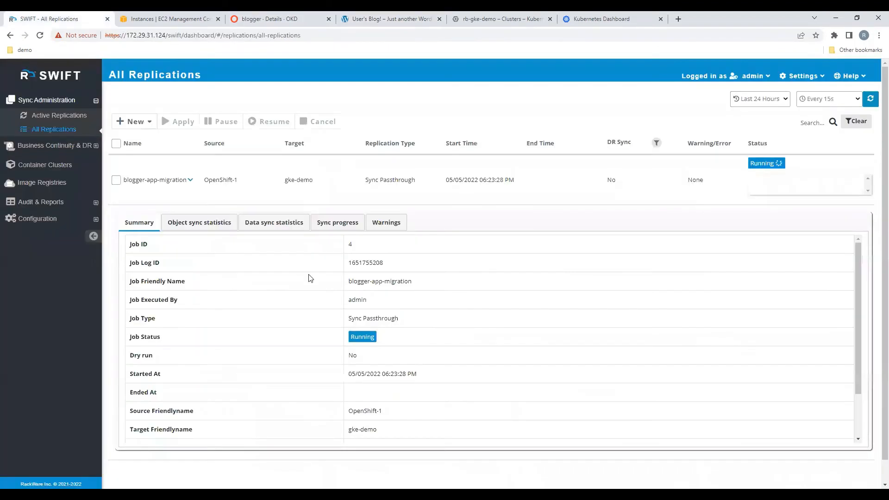
click(51, 18)
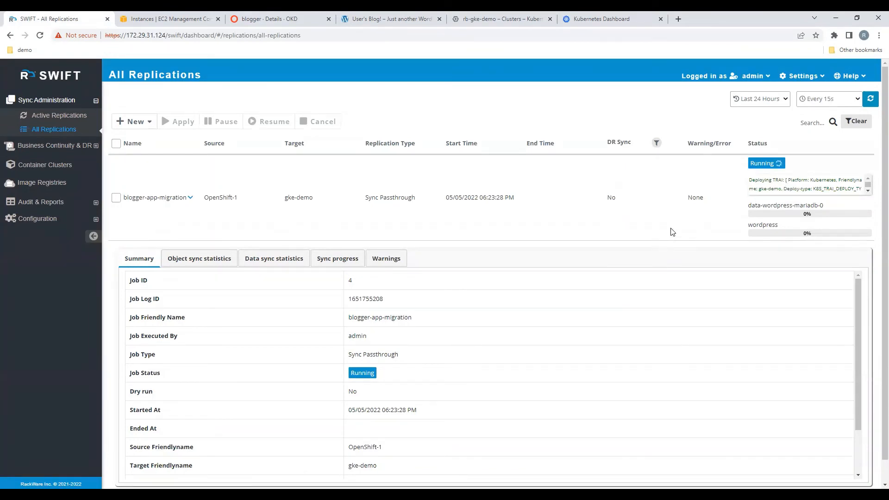
Step: Compare the blogger project's pods in OpenShift with the blogger workloads on the GKE dashboard
click(267, 20)
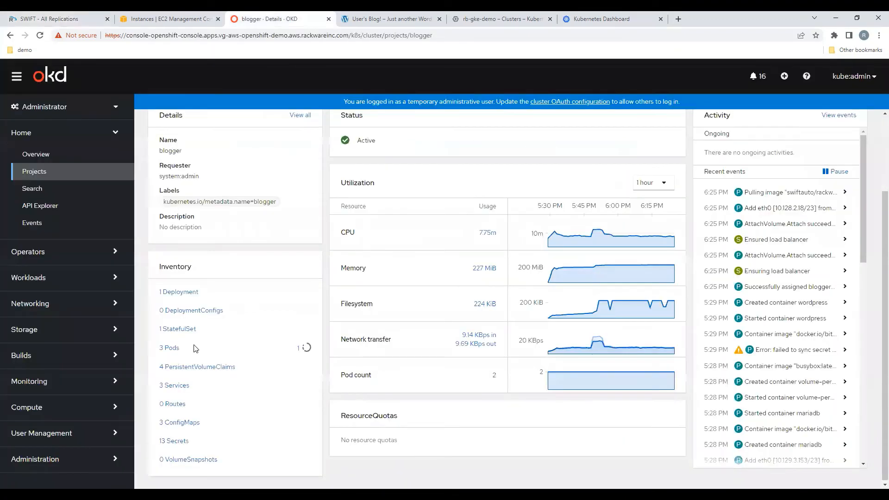
click(169, 348)
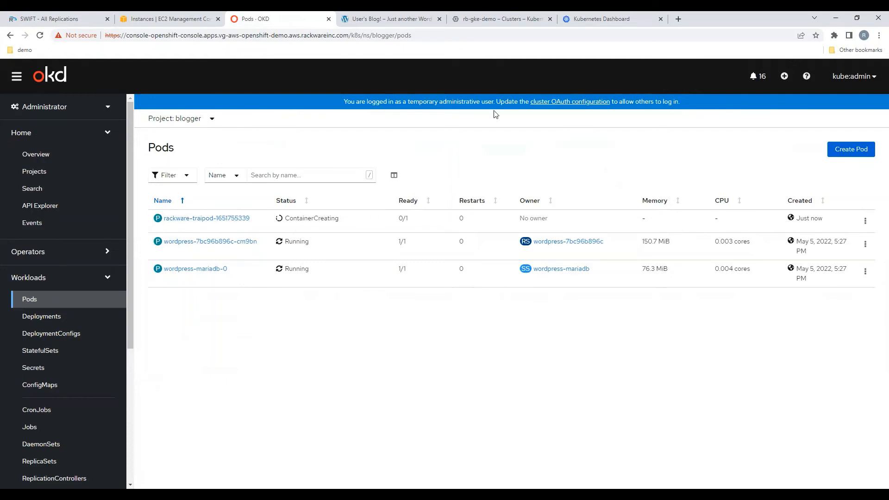
click(613, 14)
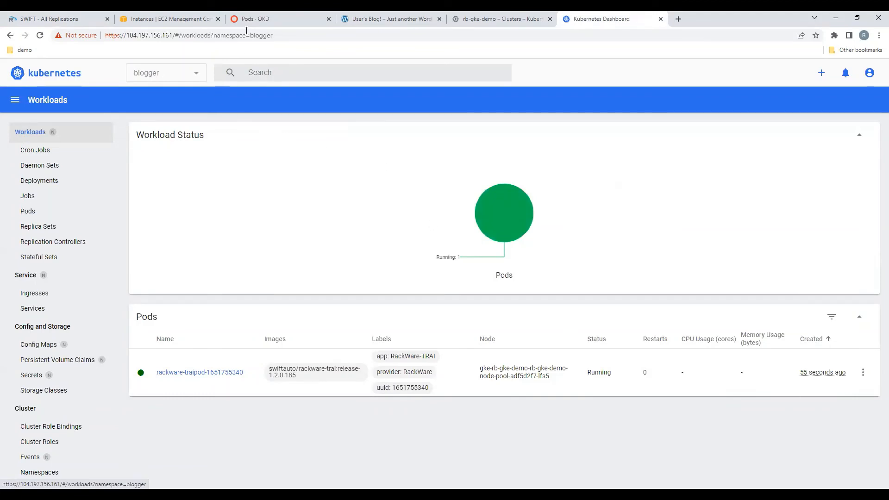
click(264, 16)
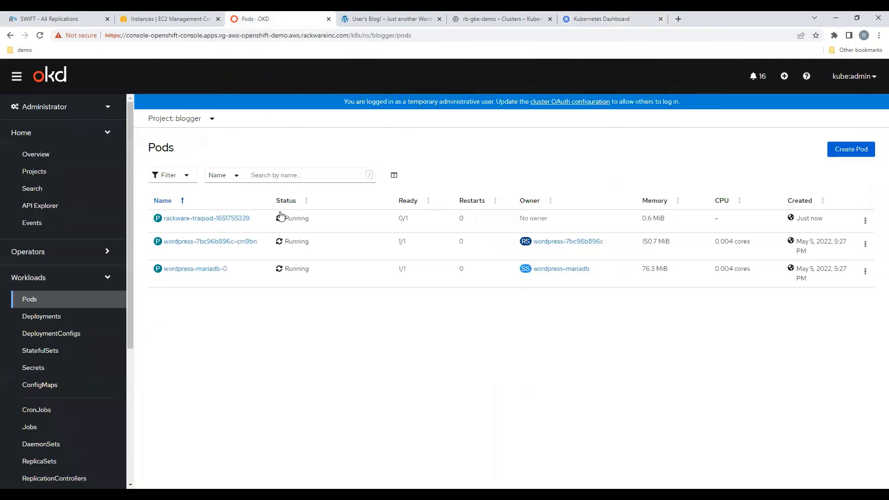
click(45, 16)
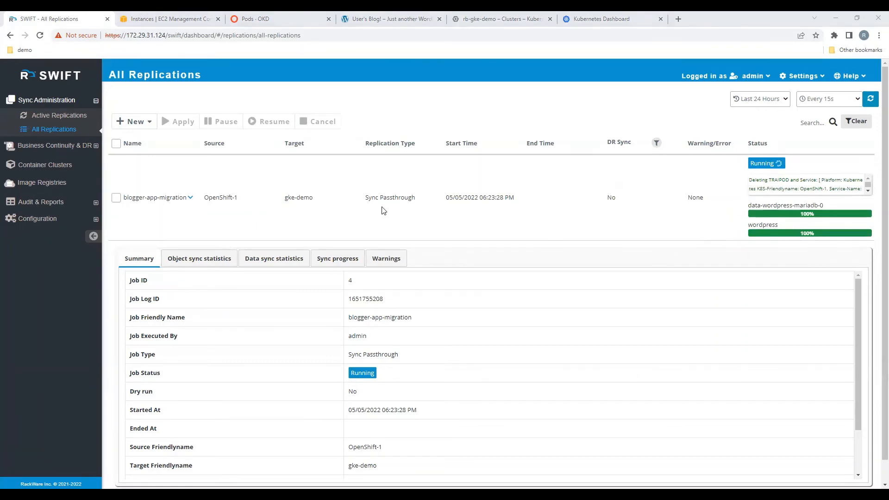
Step: Recheck the OpenShift blogger pods and the GKE blogger workloads
click(281, 17)
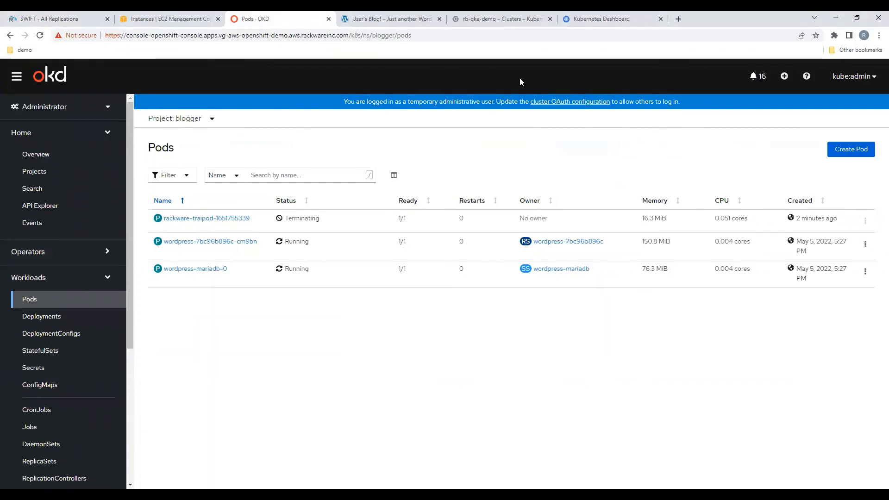
click(502, 17)
click(585, 16)
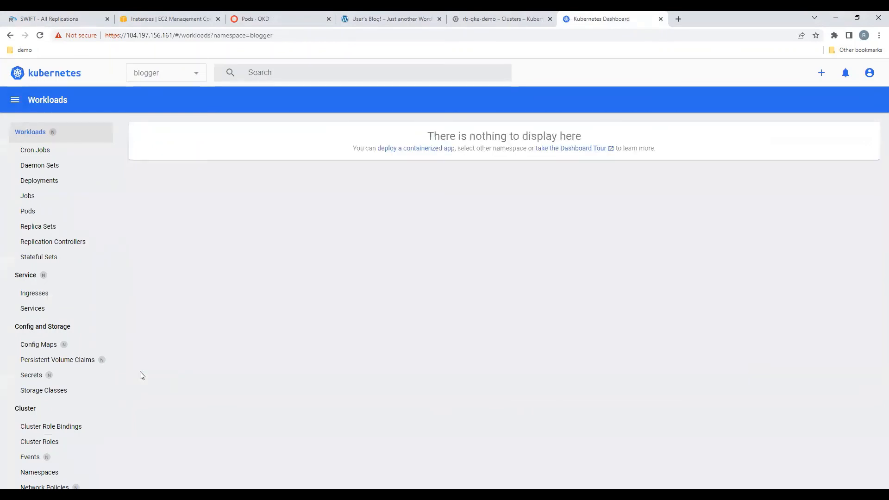
Step: Check the replication status in SWIFT and review the blogger workloads starting up on the GKE dashboard
click(81, 18)
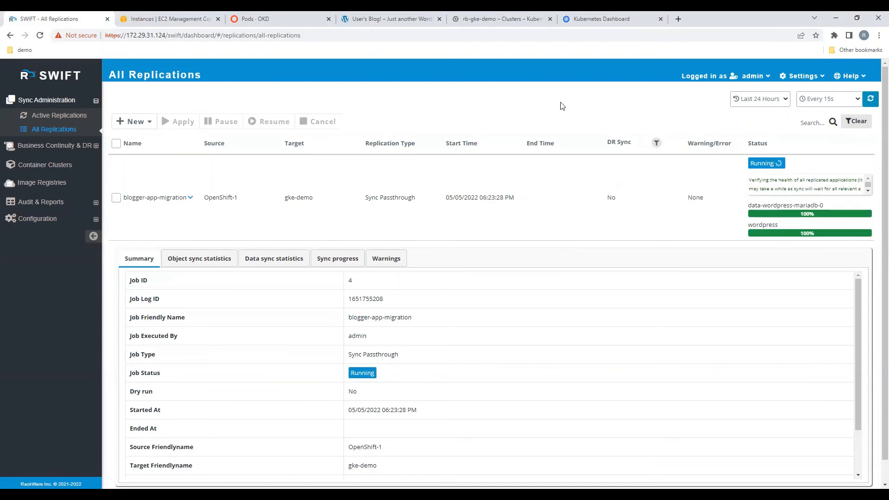
click(596, 18)
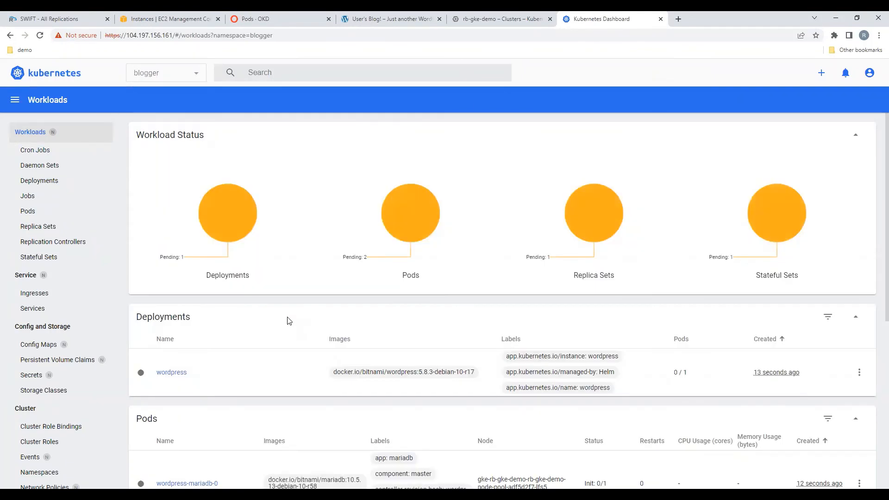
scroll(289, 321, down, 1)
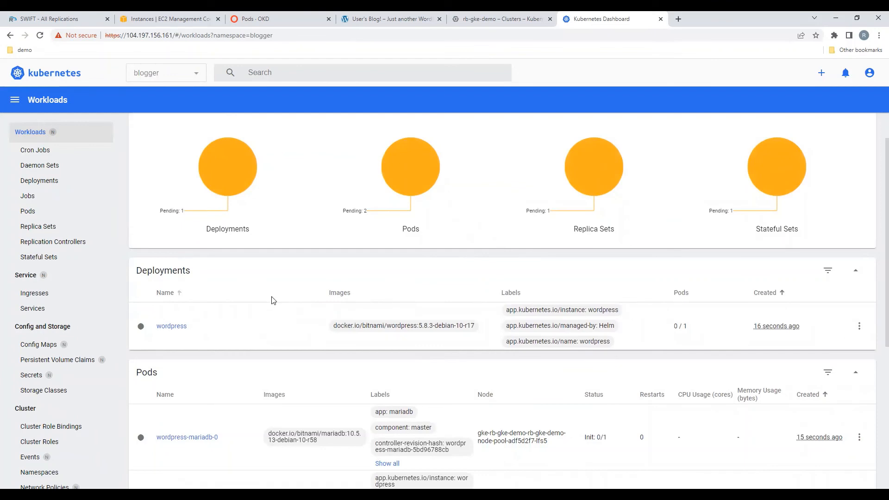
scroll(271, 298, down, 1)
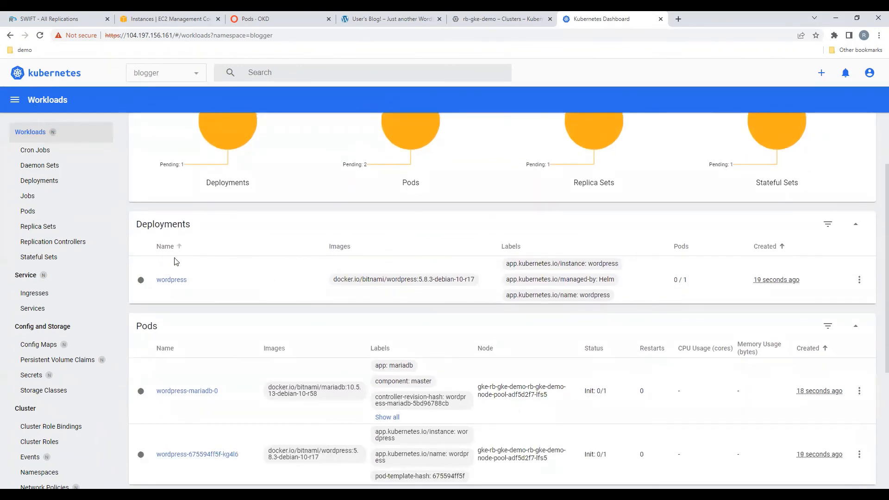
scroll(217, 307, down, 5)
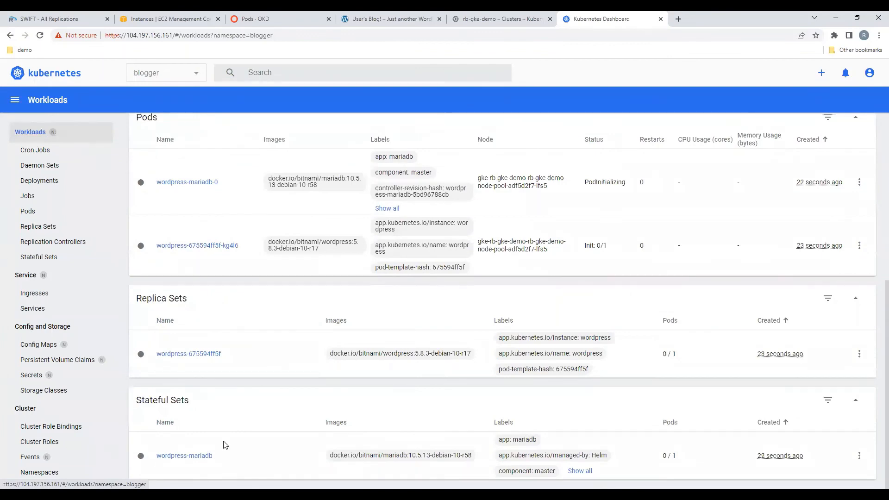
scroll(231, 446, up, 1)
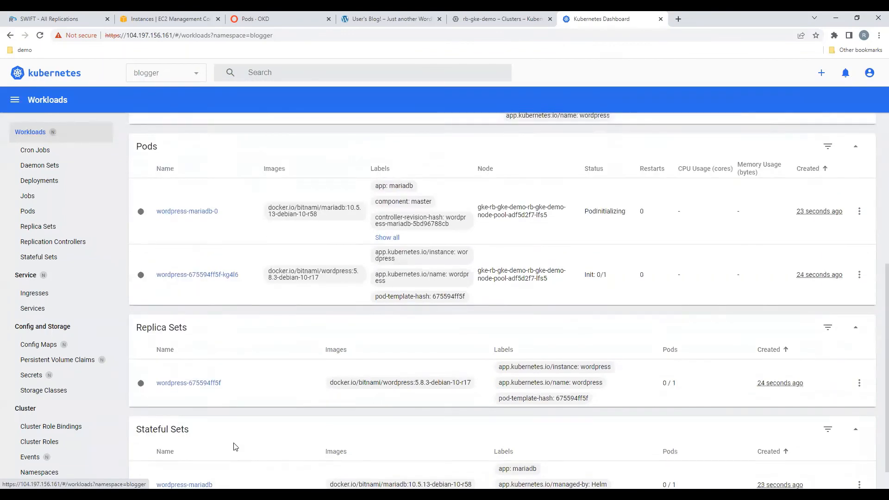
scroll(235, 446, down, 1)
scroll(244, 430, up, 5)
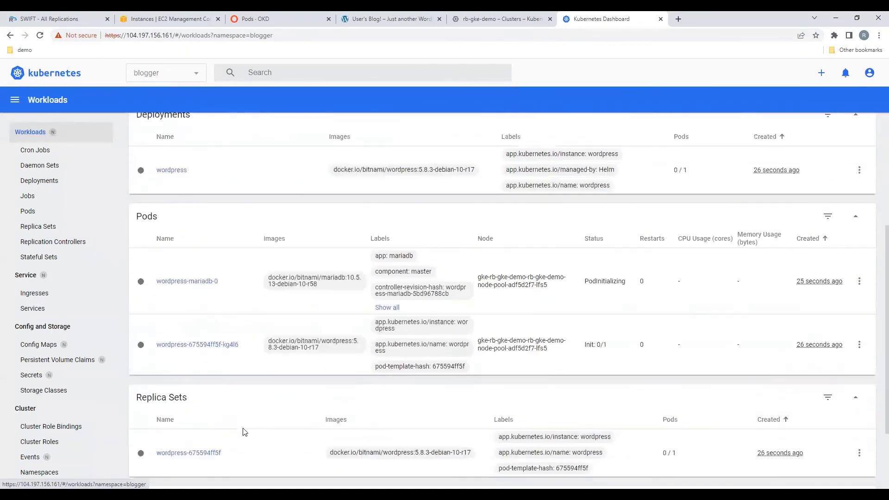
scroll(245, 432, up, 1)
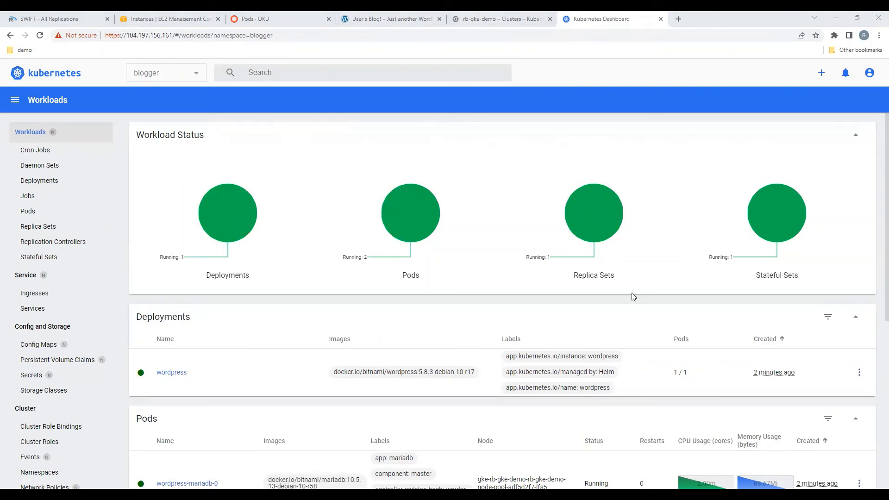
Step: Recheck the GKE blogger workloads and open the services list for the blogger namespace
scroll(372, 359, down, 1)
scroll(371, 359, down, 5)
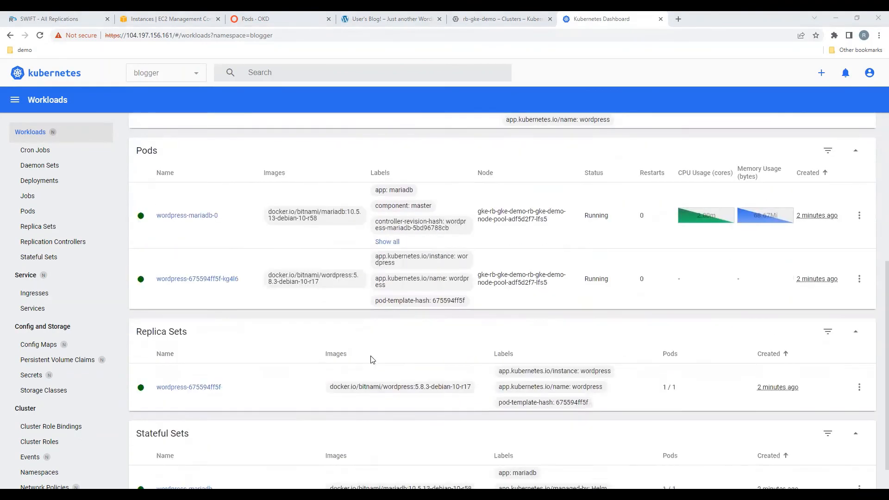
scroll(373, 360, up, 1)
scroll(372, 358, up, 1)
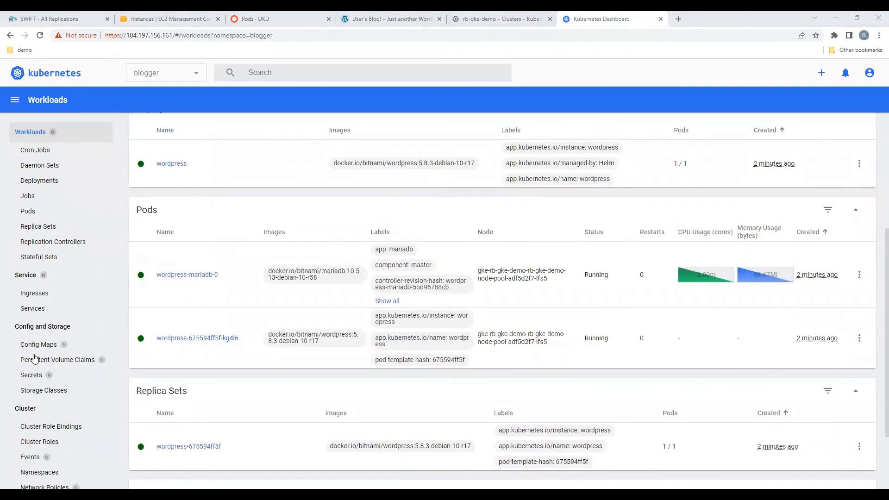
click(32, 308)
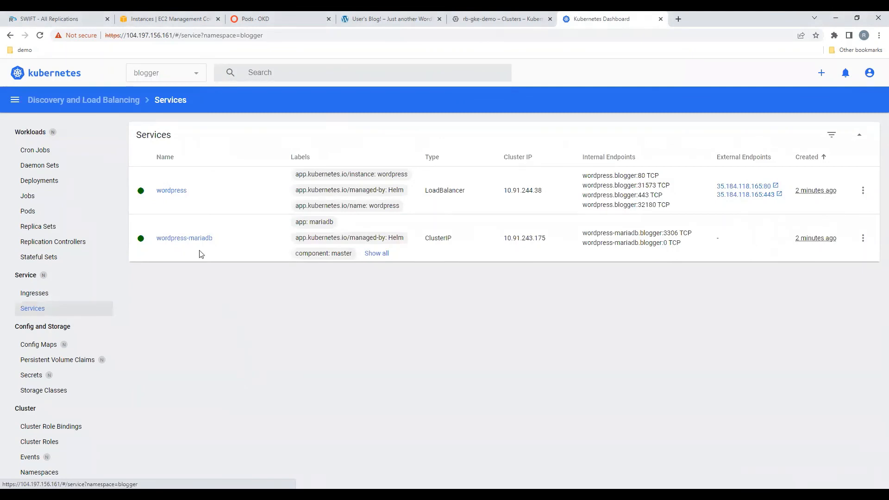
Step: Review the completed blogger-app-migration replication's object sync and data sync statistics in SWIFT
click(61, 18)
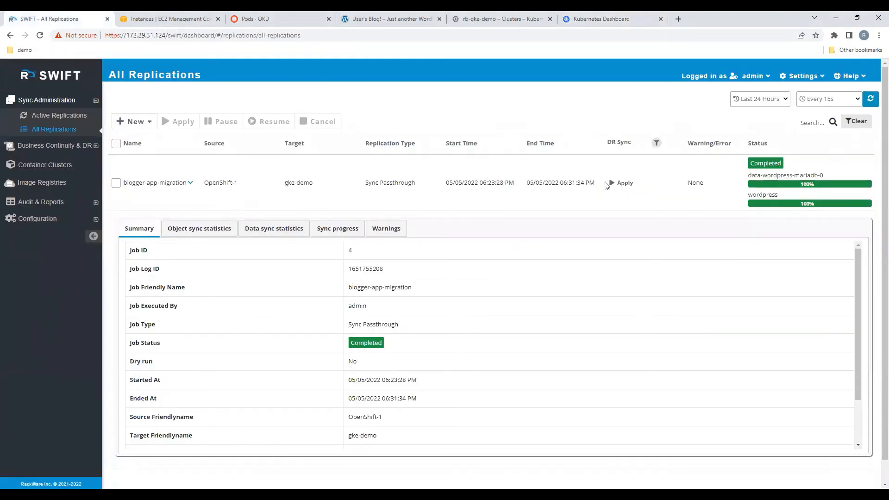
click(213, 233)
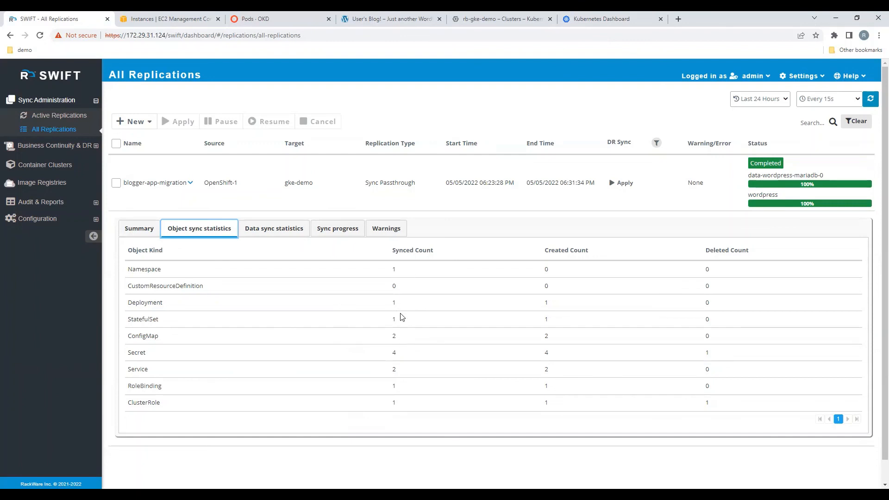
click(400, 365)
click(272, 230)
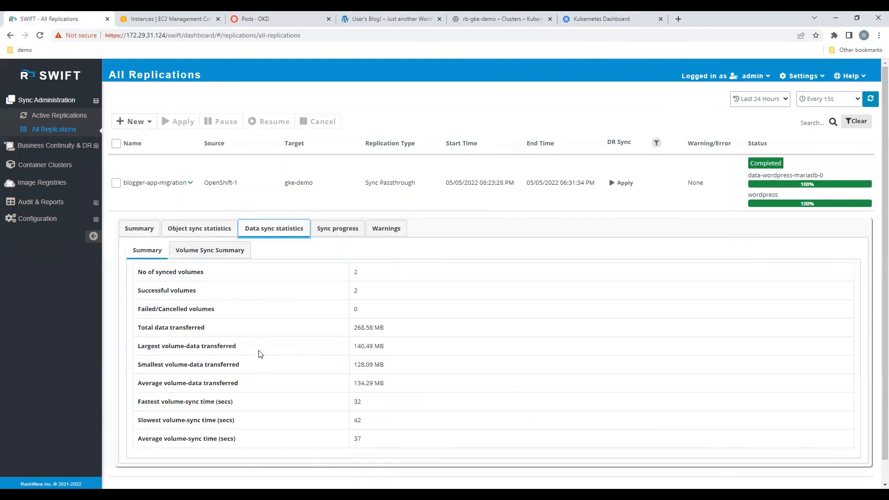
scroll(258, 383, down, 1)
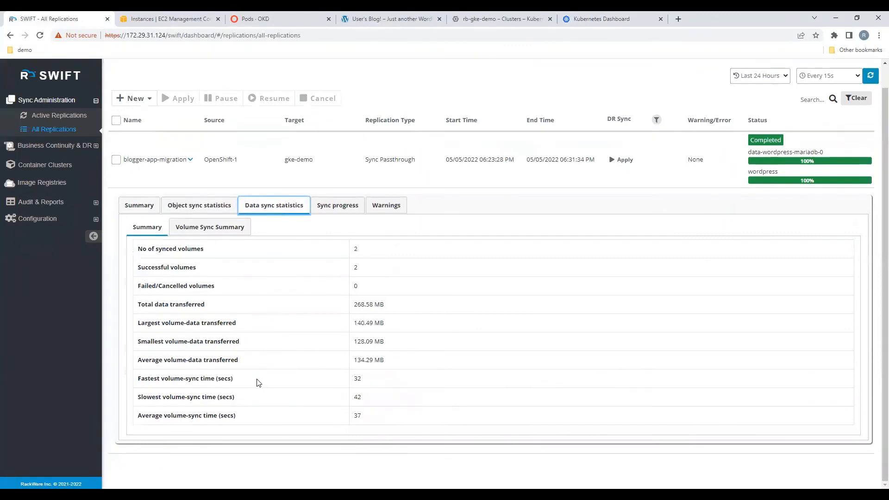
scroll(258, 382, up, 1)
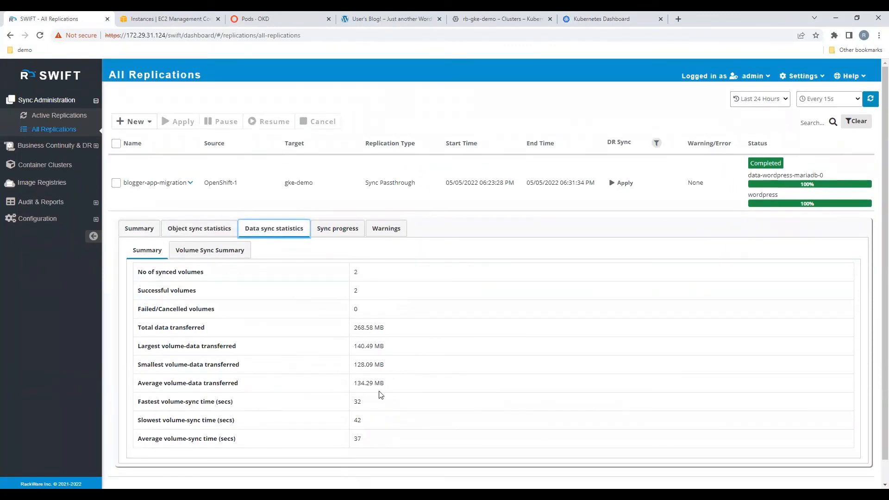
Step: Inspect the volume sync summary and the data-wordpress-mariadb-0 volume details, then collapse the replication's detail panel
click(210, 250)
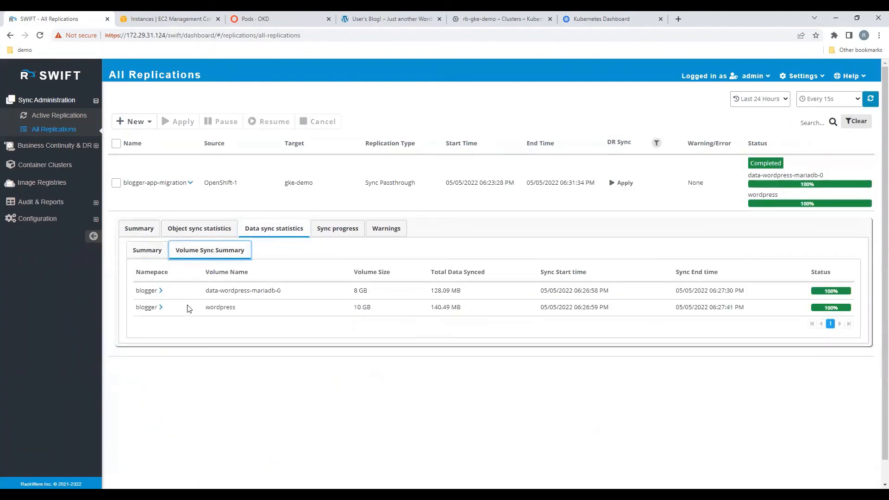
click(160, 291)
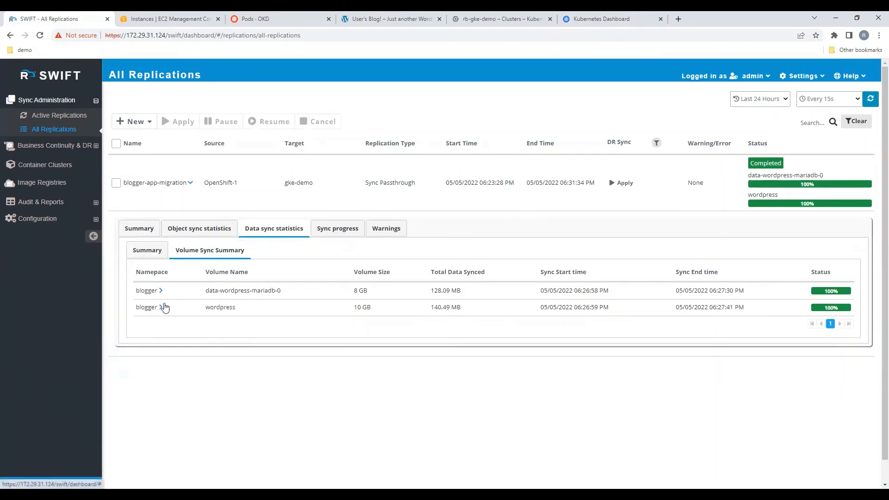
click(161, 291)
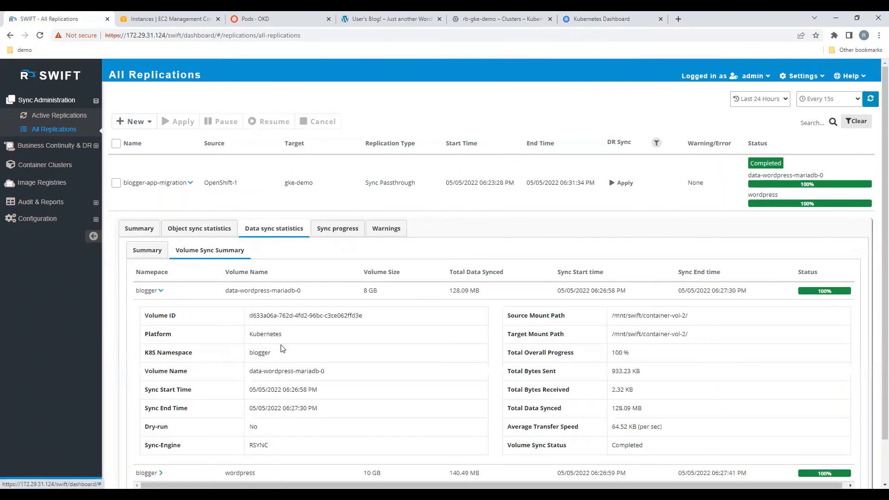
scroll(283, 349, down, 1)
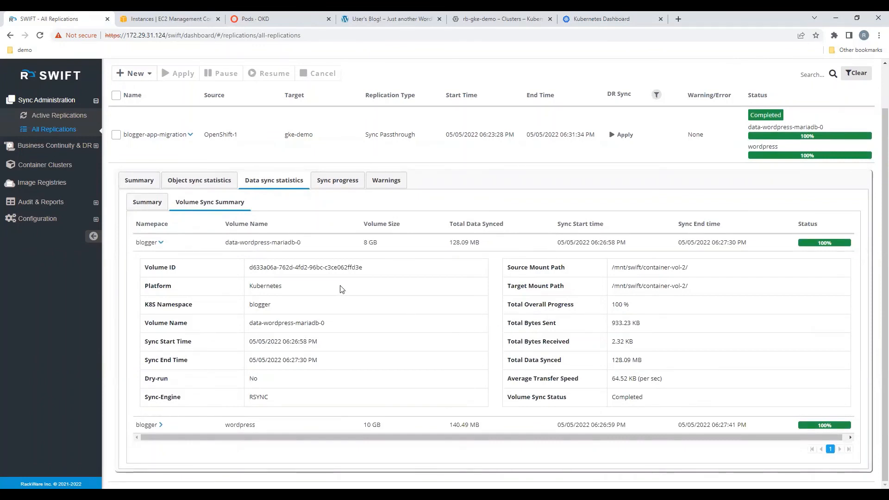
click(139, 182)
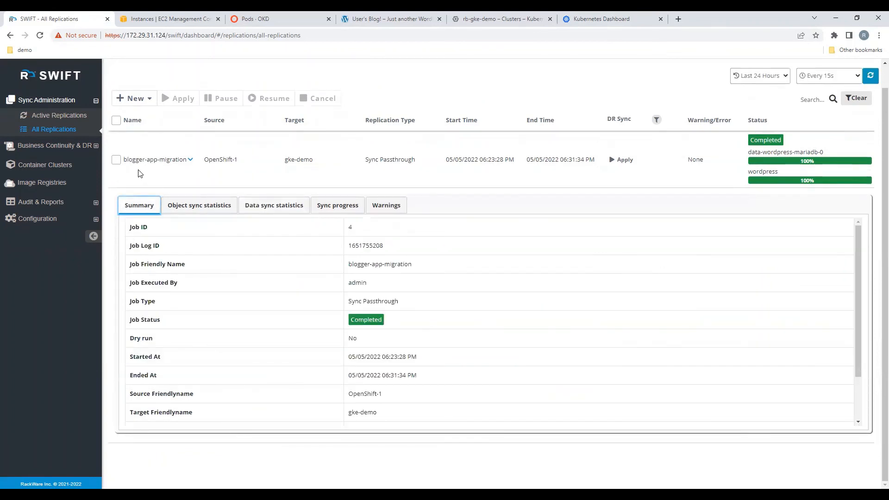
click(190, 160)
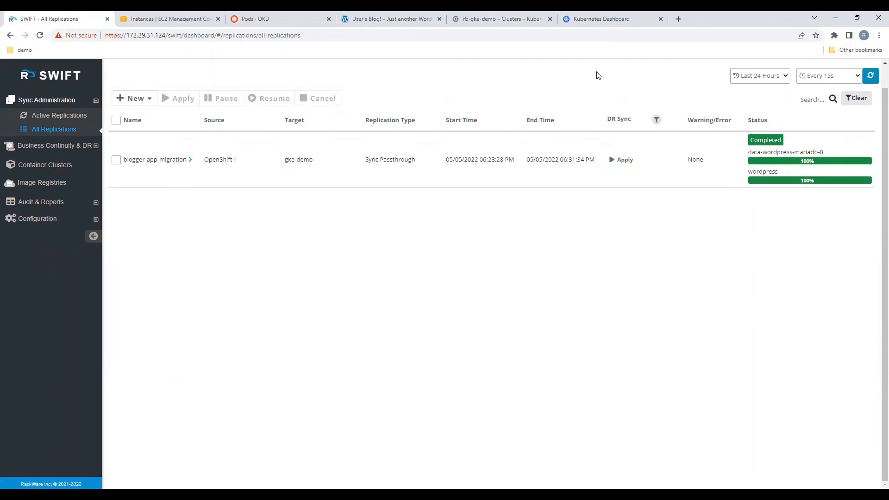
Step: Open the wordpress service's external endpoint 35.184.118.165:80 from the GKE dashboard services list
click(604, 19)
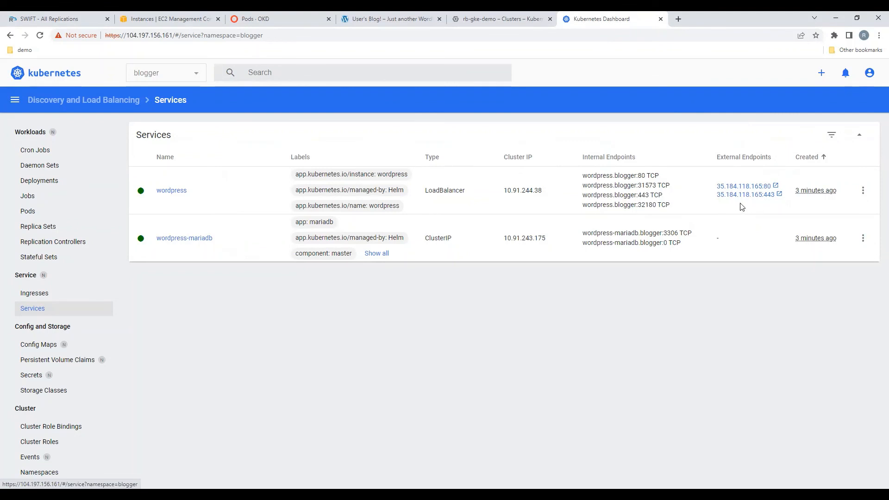
drag(712, 185, 751, 189)
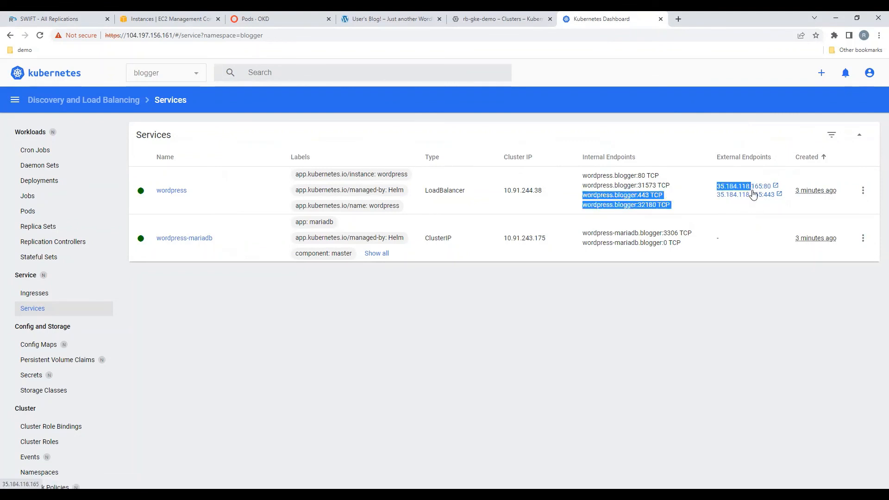
click(754, 201)
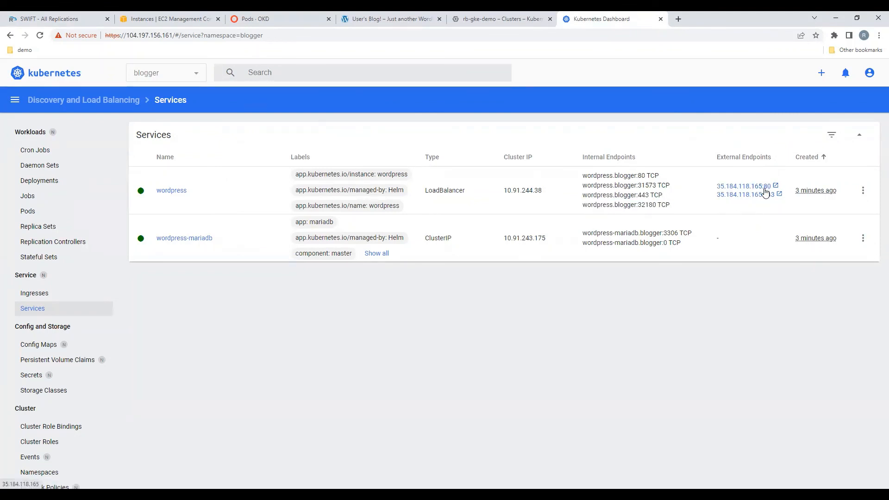
click(761, 188)
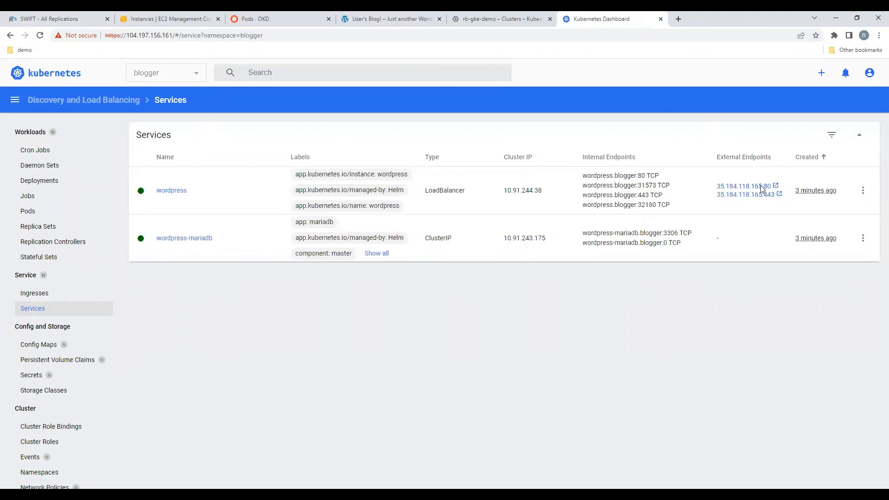